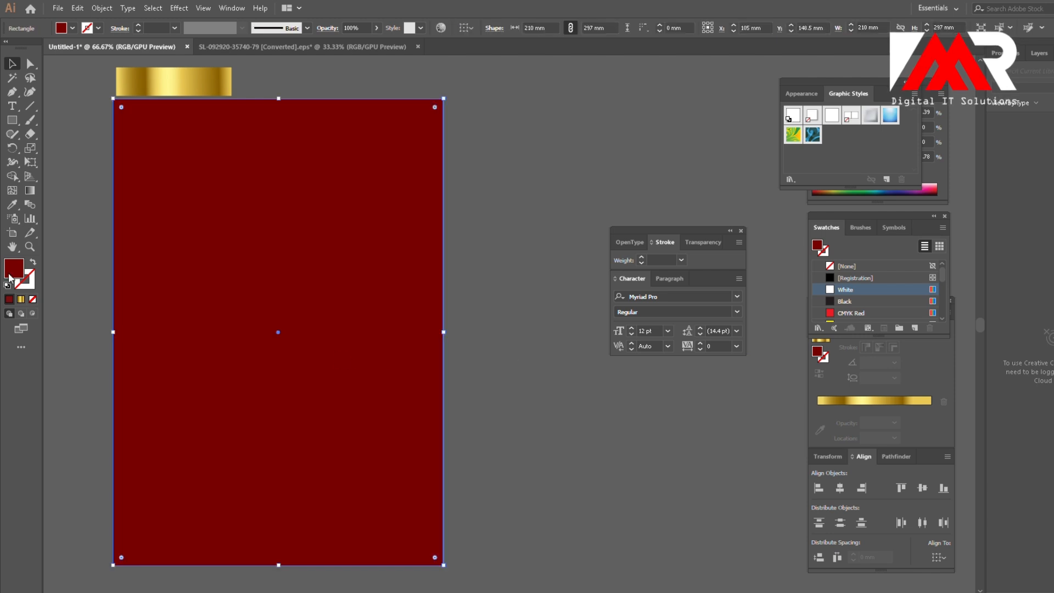
- Give the page-sized rectangle a darker red fill and add a gradient mesh line sweeping from its upper left edge to its lower right edge
{"action": "left_click", "coordinate": [775, 346]}
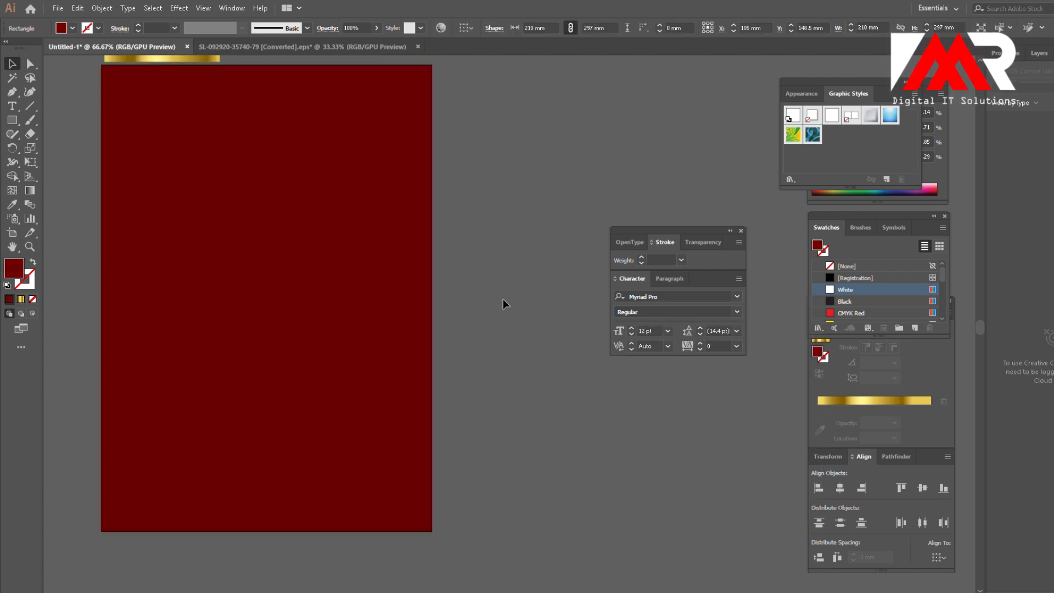
{"action": "left_click", "coordinate": [502, 299]}
{"action": "key", "text": "u"}
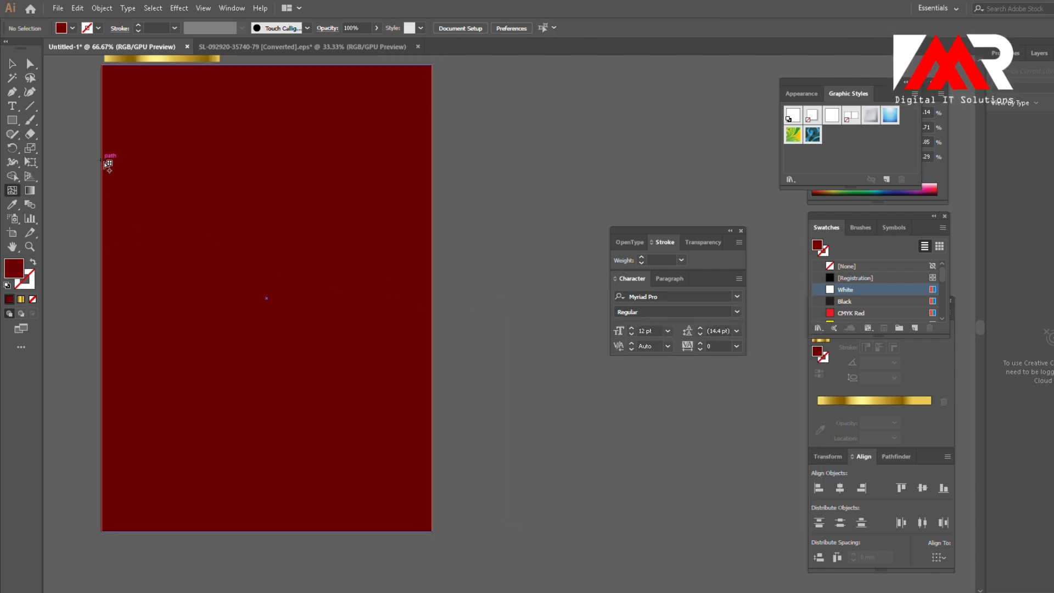
{"action": "left_click", "coordinate": [106, 160]}
{"action": "left_click_drag", "start_coordinate": [434, 158], "coordinate": [431, 415]}
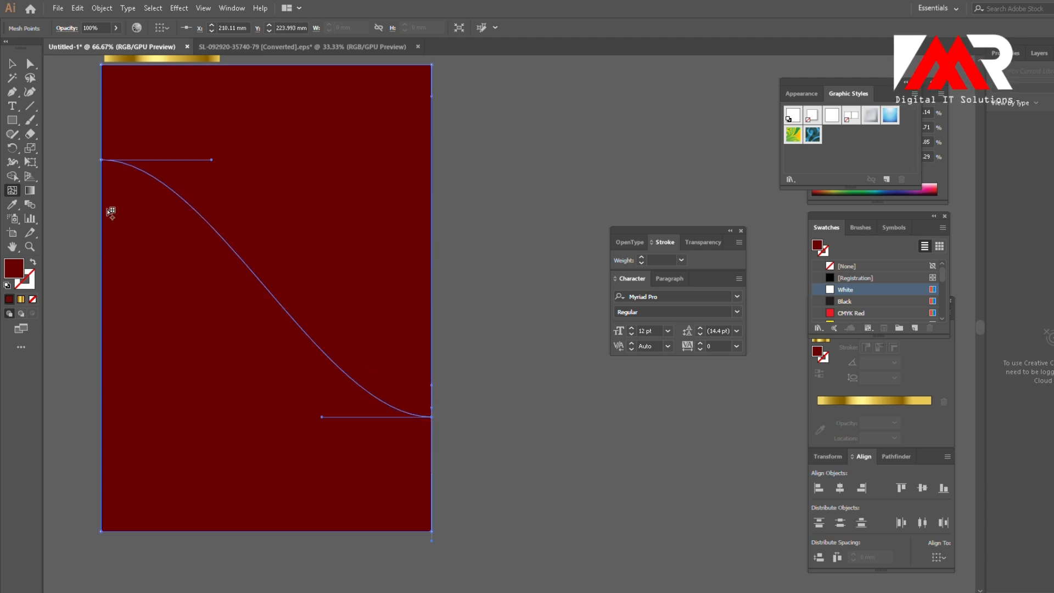
- Bend the mesh line into one smooth sagging curve by steering its left handle steeply downward
{"action": "left_click", "coordinate": [104, 187]}
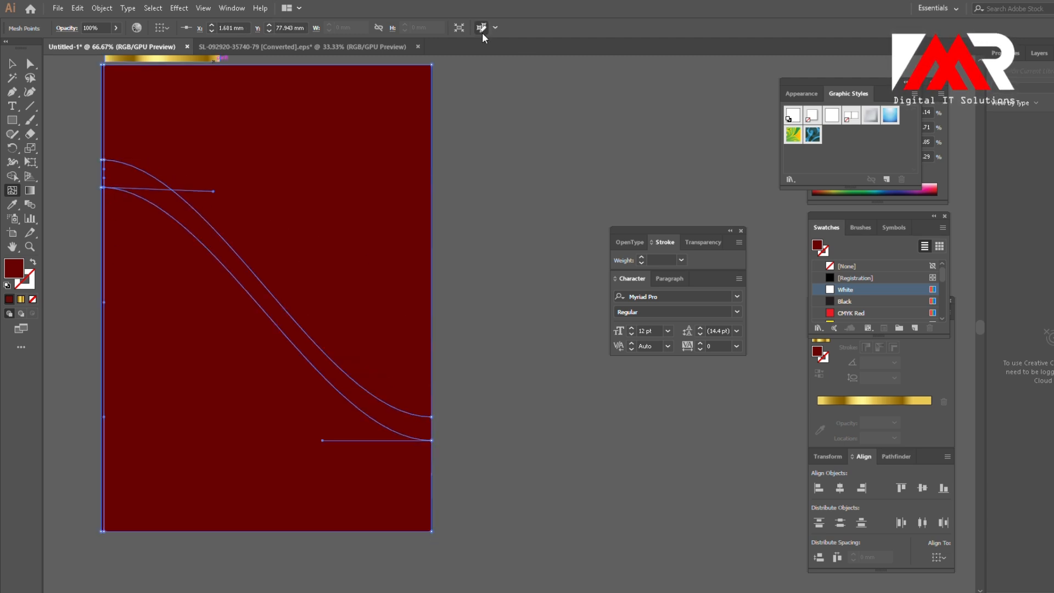
{"action": "key", "text": "ctrl+z"}
{"action": "left_click_drag", "start_coordinate": [215, 158], "coordinate": [160, 307]}
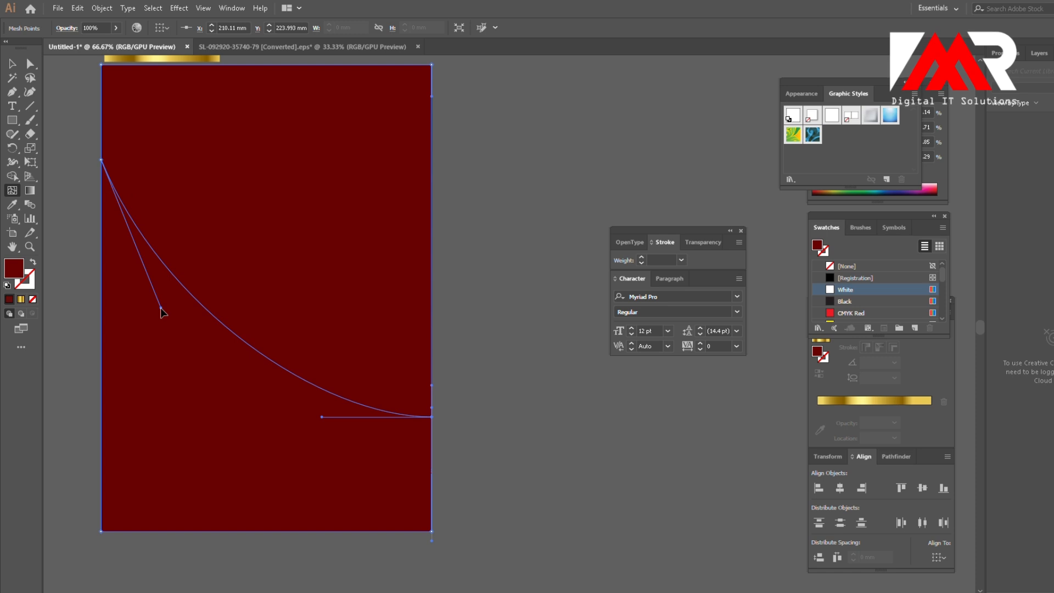
- Add one mesh line above and three below the first curve, bending the lowest to sag like the others
{"action": "left_click", "coordinate": [433, 366]}
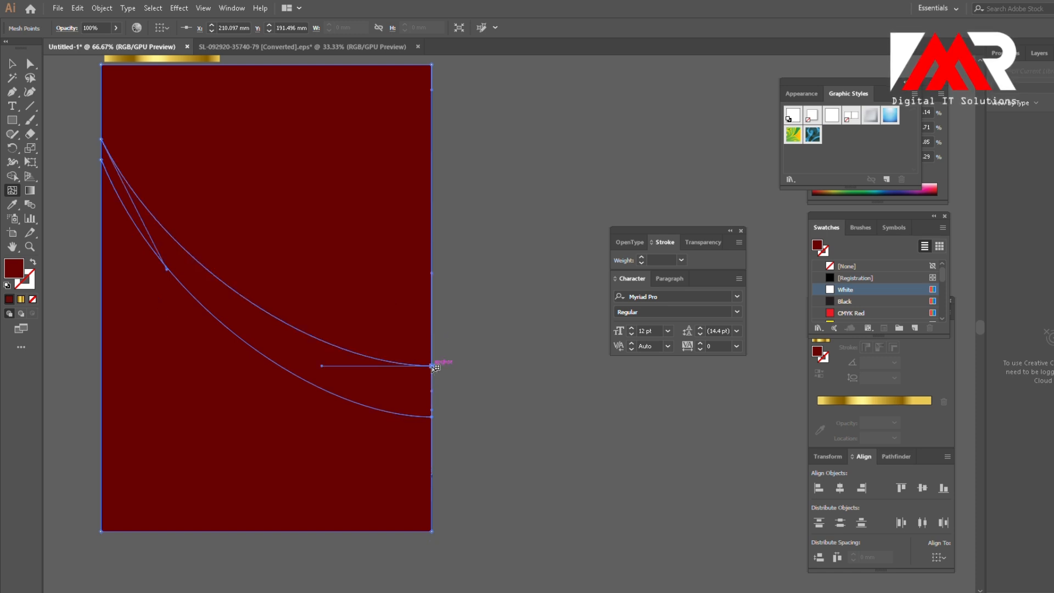
{"action": "left_click", "coordinate": [432, 440]}
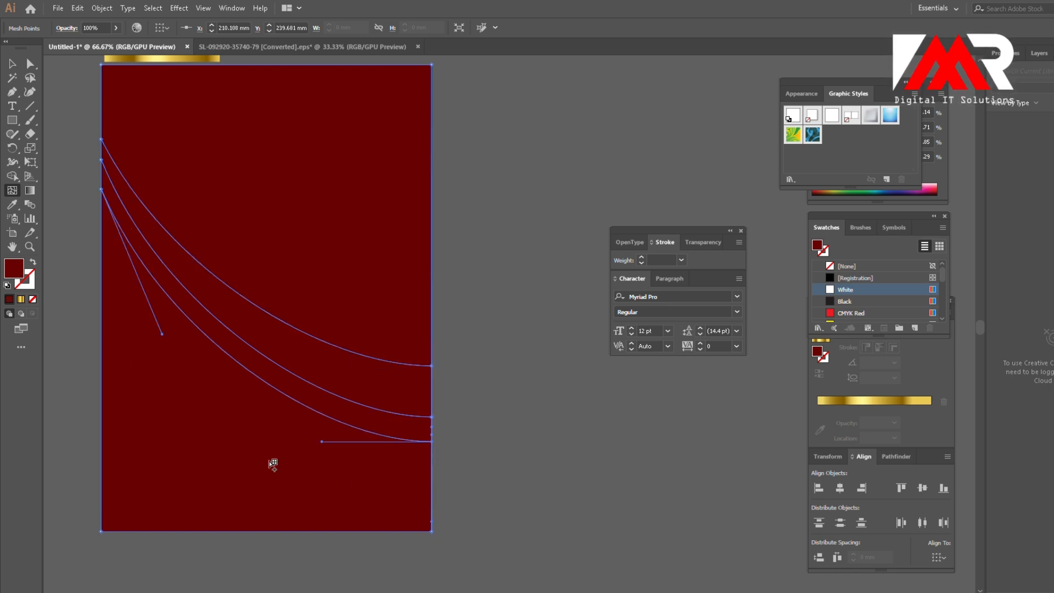
{"action": "left_click", "coordinate": [432, 466]}
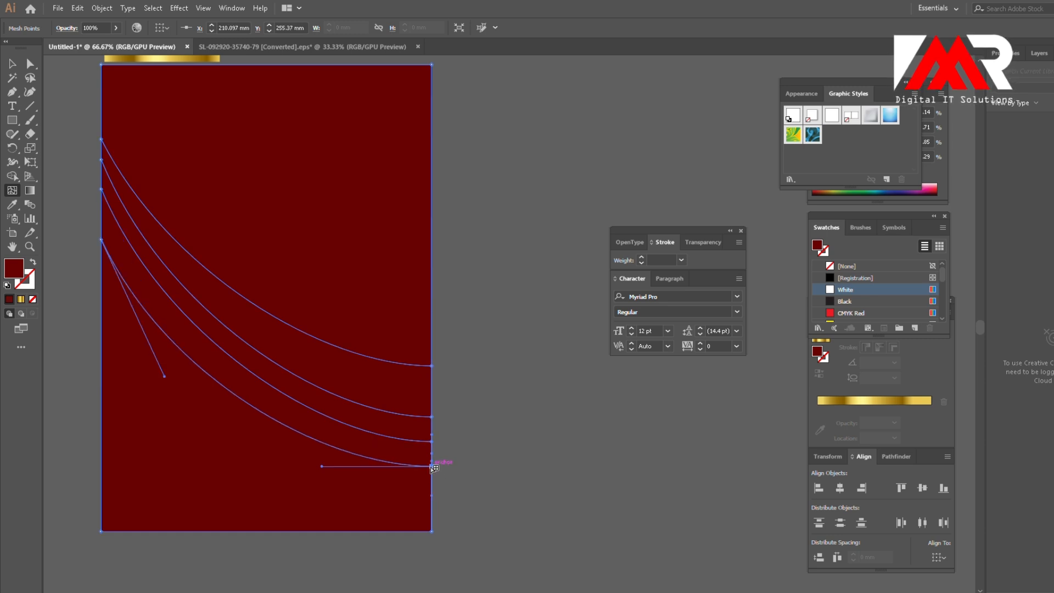
{"action": "left_click", "coordinate": [431, 487]}
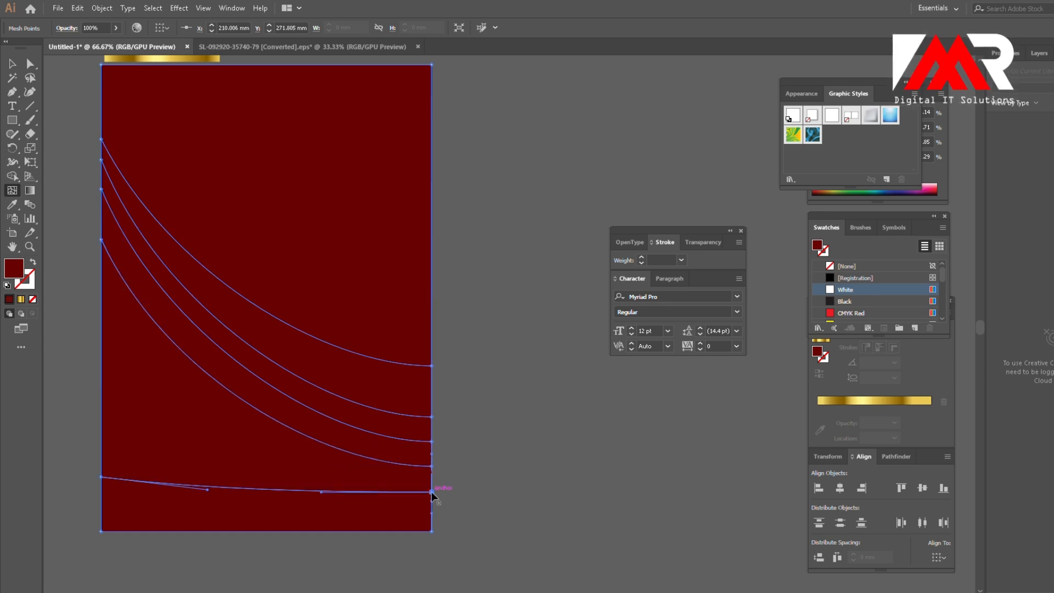
{"action": "left_click_drag", "start_coordinate": [103, 462], "coordinate": [167, 446]}
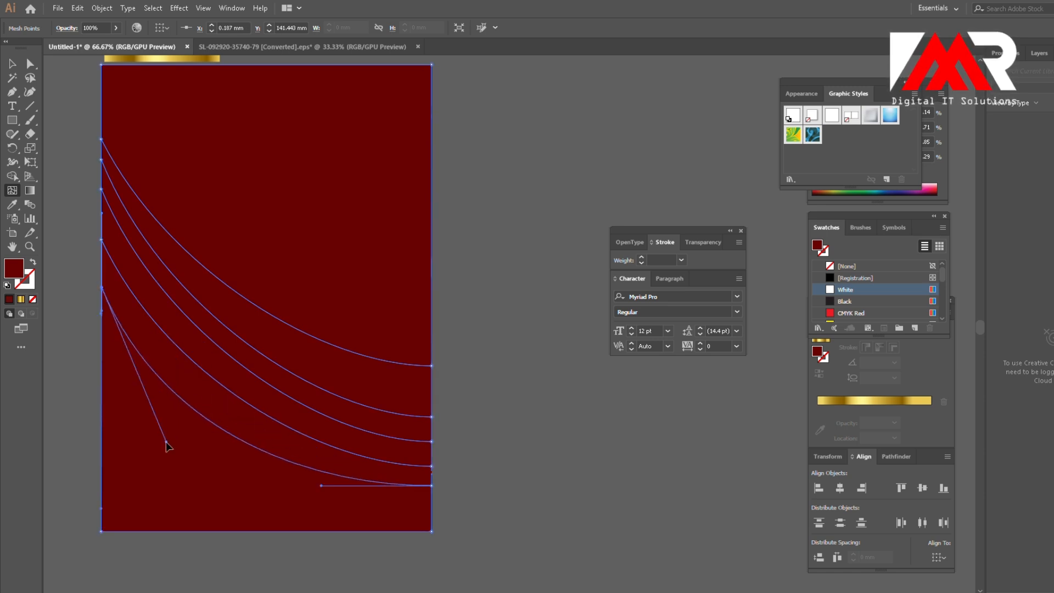
- Add two more mesh lines ending in the upper half of the rectangle's right edge, and deselect the mesh
{"action": "left_click", "coordinate": [432, 284]}
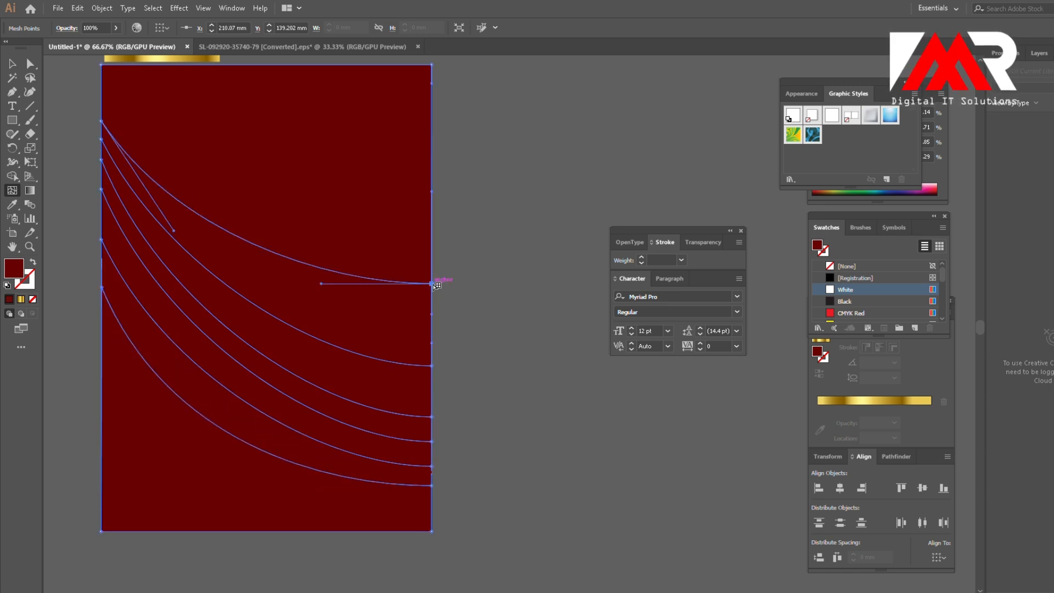
{"action": "left_click", "coordinate": [432, 196]}
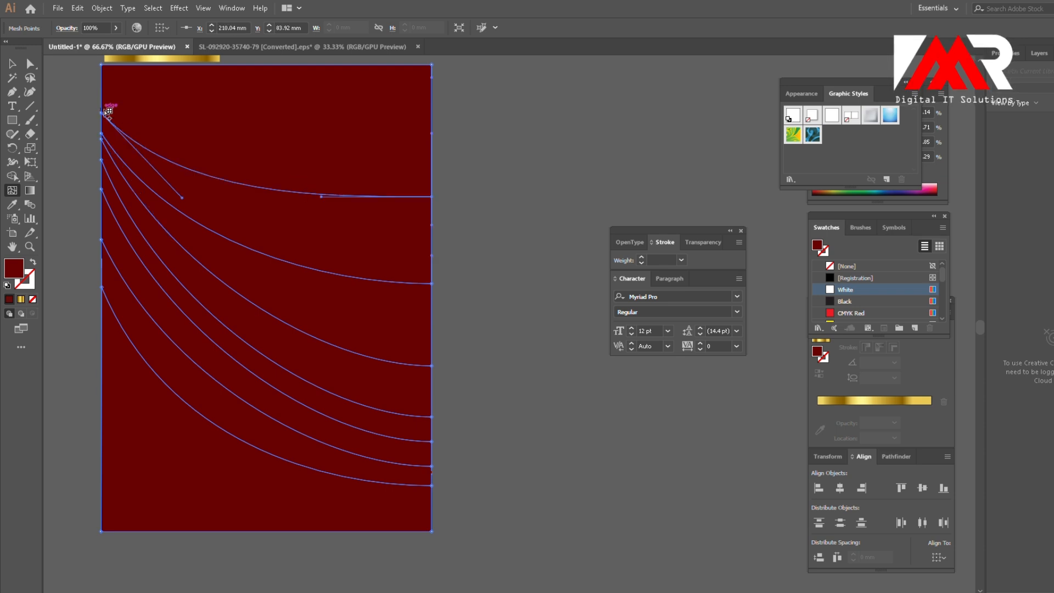
{"action": "key", "text": "v"}
{"action": "left_click", "coordinate": [510, 300]}
- Select the mesh and recolour the left-edge point of the fifth line from the top to a brighter red
{"action": "left_click", "coordinate": [183, 242]}
{"action": "left_click", "coordinate": [30, 65]}
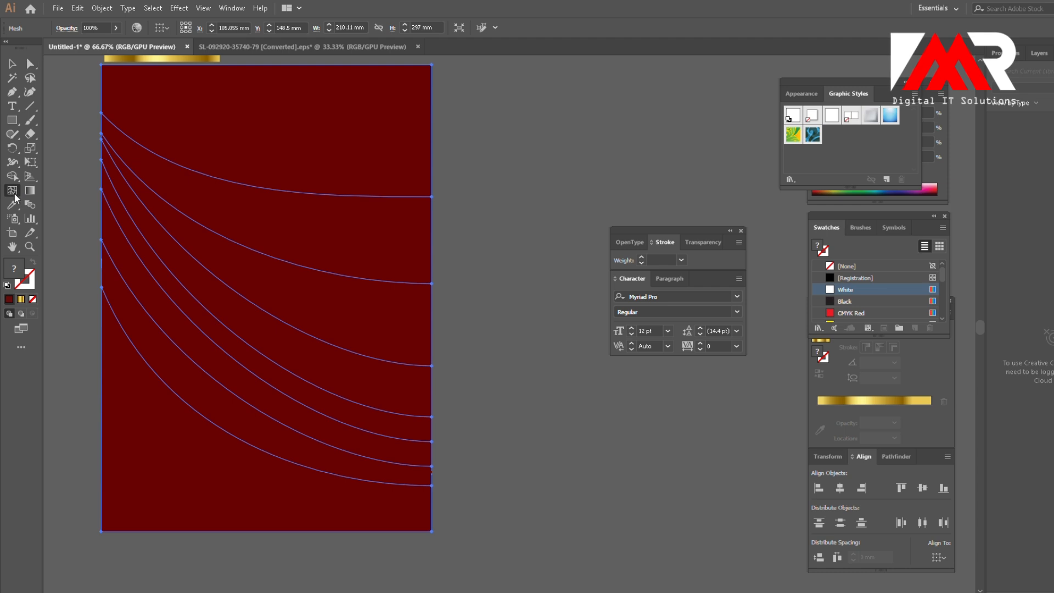
{"action": "left_click", "coordinate": [101, 189]}
{"action": "double_click", "coordinate": [13, 269]}
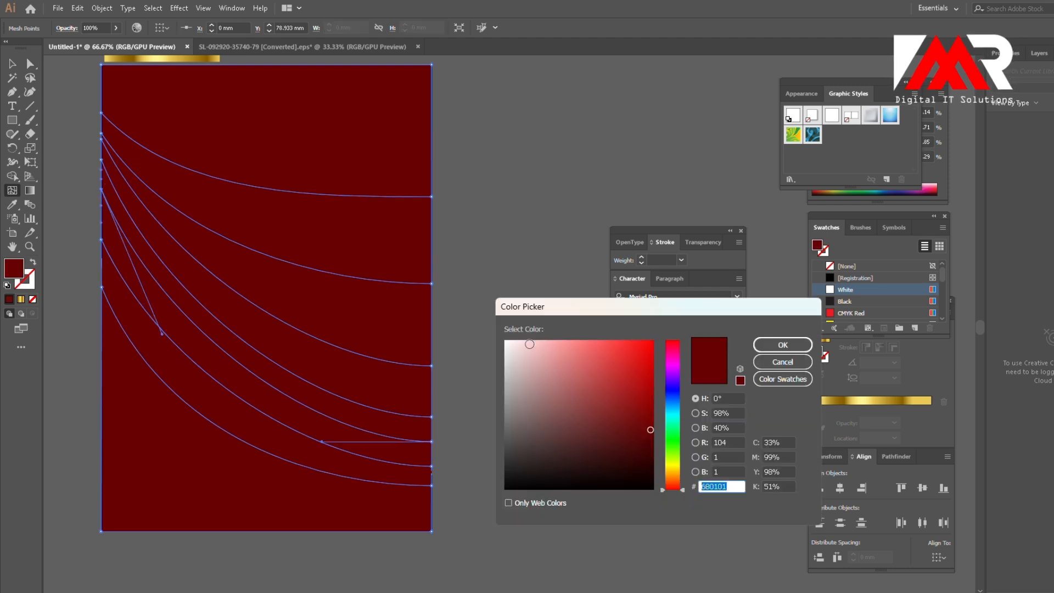
{"action": "left_click", "coordinate": [782, 344]}
- Recolour the left-edge point of the sixth mesh line from the top to a darker red
{"action": "left_click", "coordinate": [101, 240]}
{"action": "double_click", "coordinate": [13, 269]}
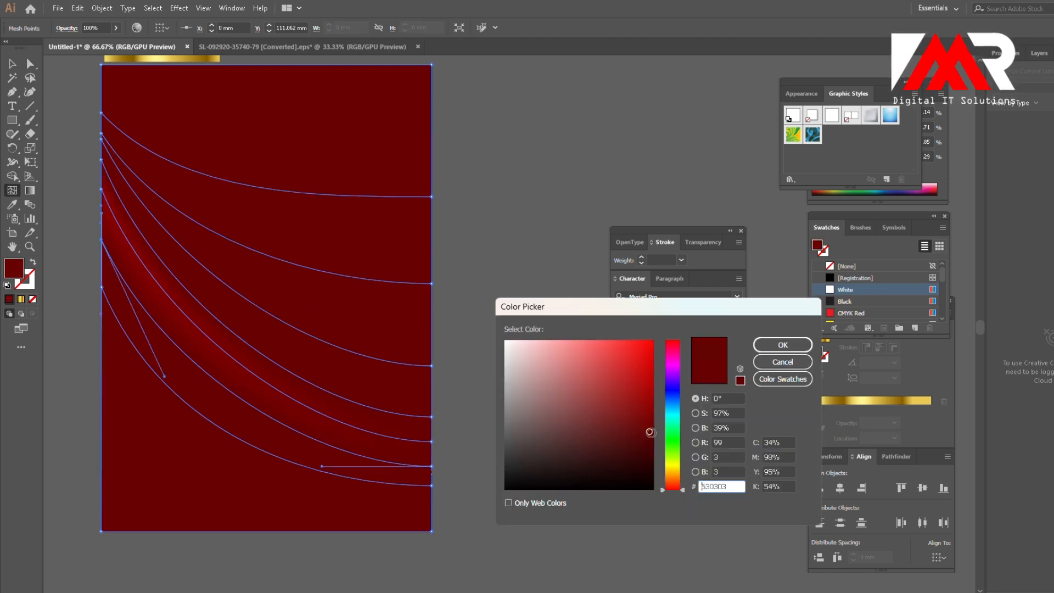
{"action": "left_click", "coordinate": [782, 344]}
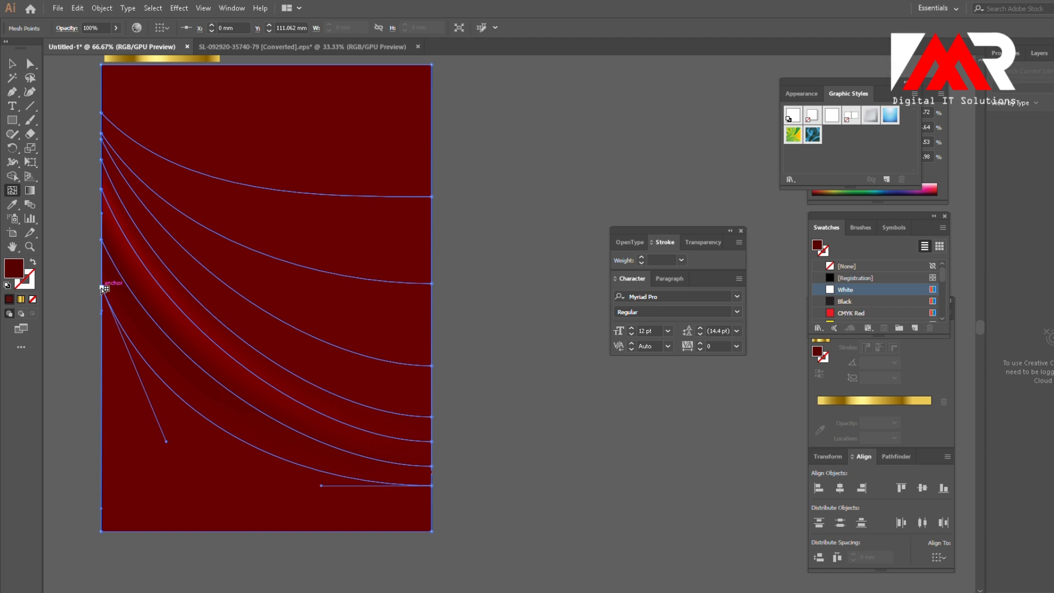
- Recolour the left-edge point of the lowest mesh line to a brighter red
{"action": "double_click", "coordinate": [14, 268]}
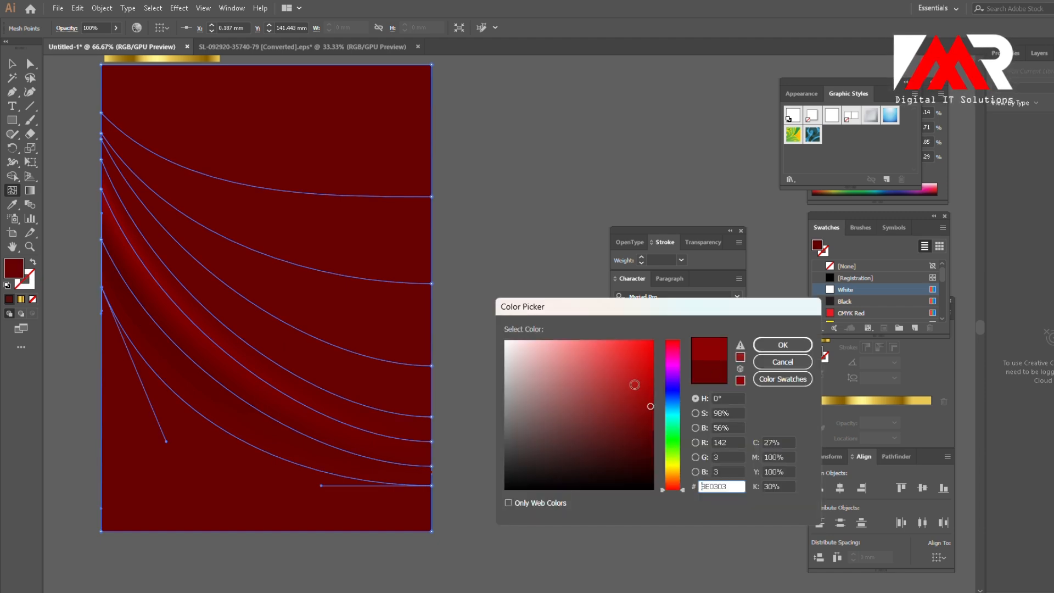
{"action": "left_click", "coordinate": [781, 345]}
{"action": "double_click", "coordinate": [14, 268]}
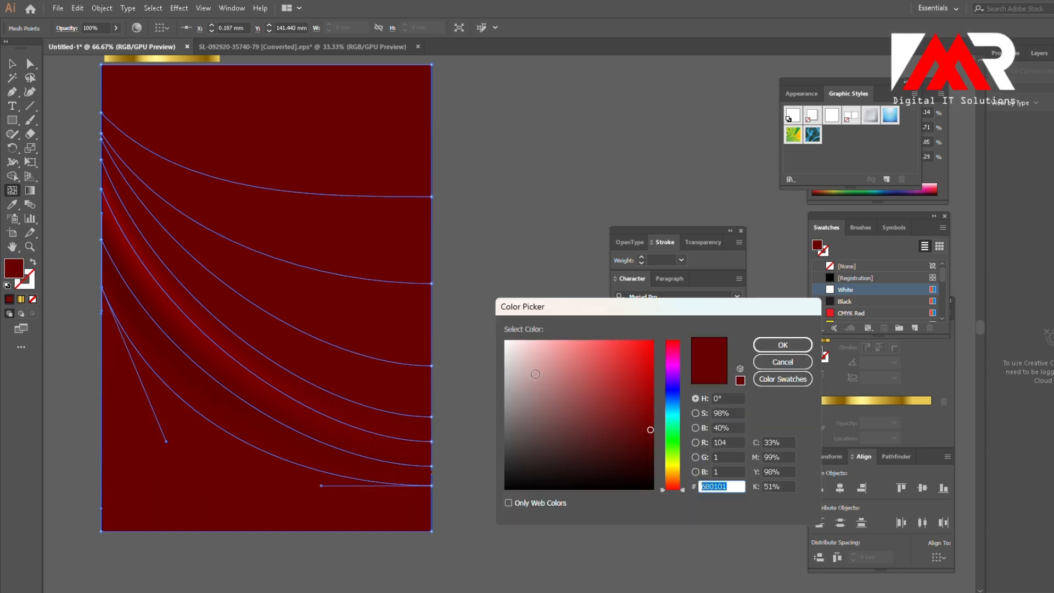
{"action": "key", "text": "Return"}
- Recolour the left-edge point of the fourth mesh line from the top to a slightly darker red
{"action": "left_click", "coordinate": [102, 160]}
{"action": "double_click", "coordinate": [14, 268]}
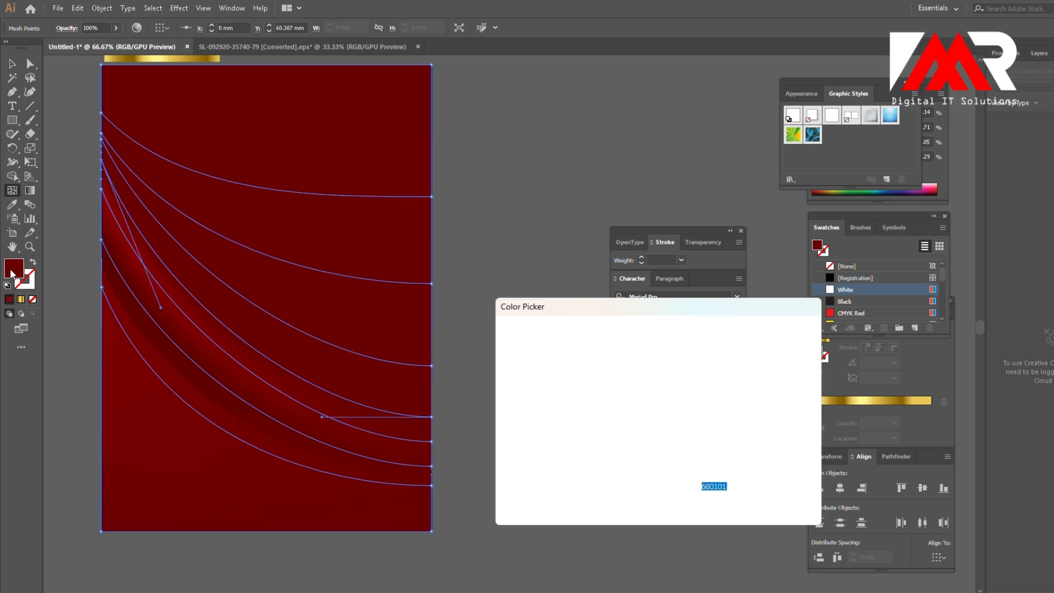
{"action": "left_click", "coordinate": [650, 436]}
{"action": "left_click", "coordinate": [782, 345]}
- Recolour the right-edge point of the third mesh line from the top to a darker red
{"action": "left_click", "coordinate": [431, 366]}
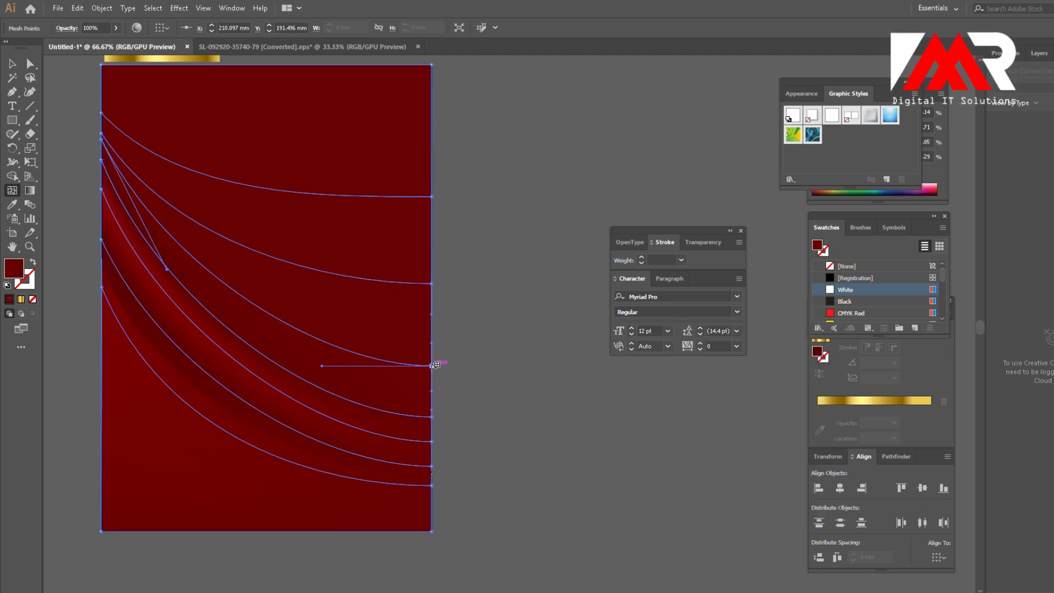
{"action": "double_click", "coordinate": [14, 268]}
{"action": "left_click", "coordinate": [647, 439]}
{"action": "left_click", "coordinate": [782, 344]}
- Recolour the right-edge point of the fourth mesh line from the top to a slightly brighter red
{"action": "left_click", "coordinate": [431, 417]}
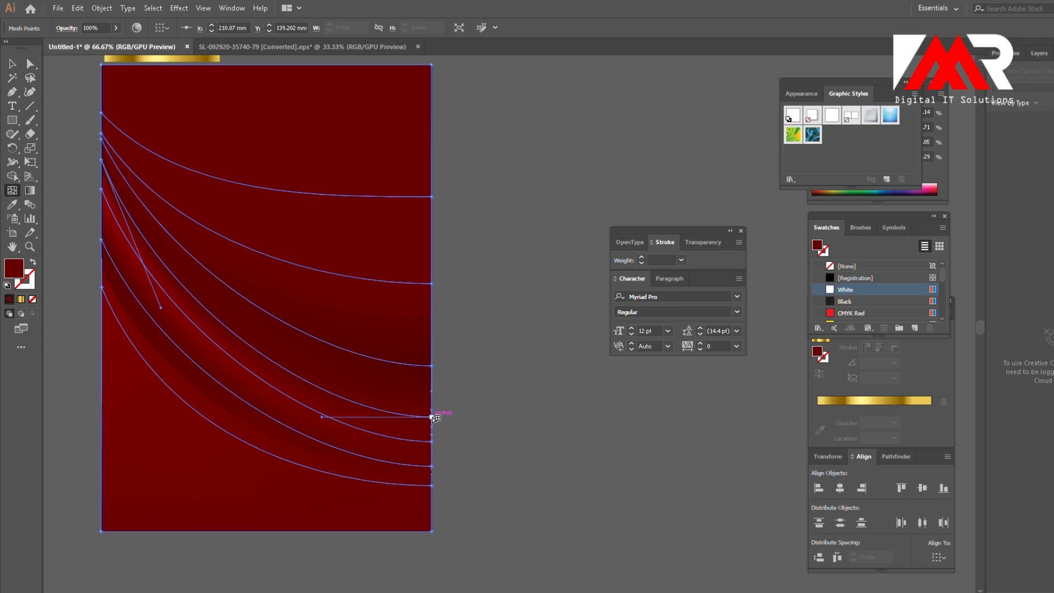
{"action": "double_click", "coordinate": [14, 268]}
{"action": "key", "text": "Return"}
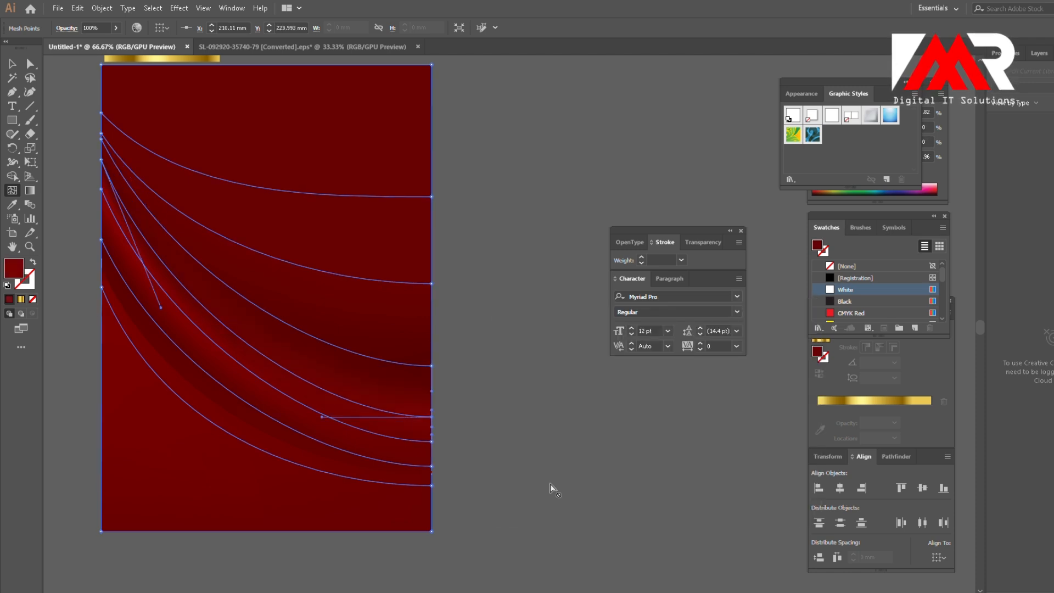
- Recolour the right-edge point of the second mesh line from the top to a clearly brighter red
{"action": "left_click", "coordinate": [432, 283]}
{"action": "double_click", "coordinate": [14, 269]}
{"action": "left_click", "coordinate": [651, 435]}
{"action": "left_click", "coordinate": [752, 345]}
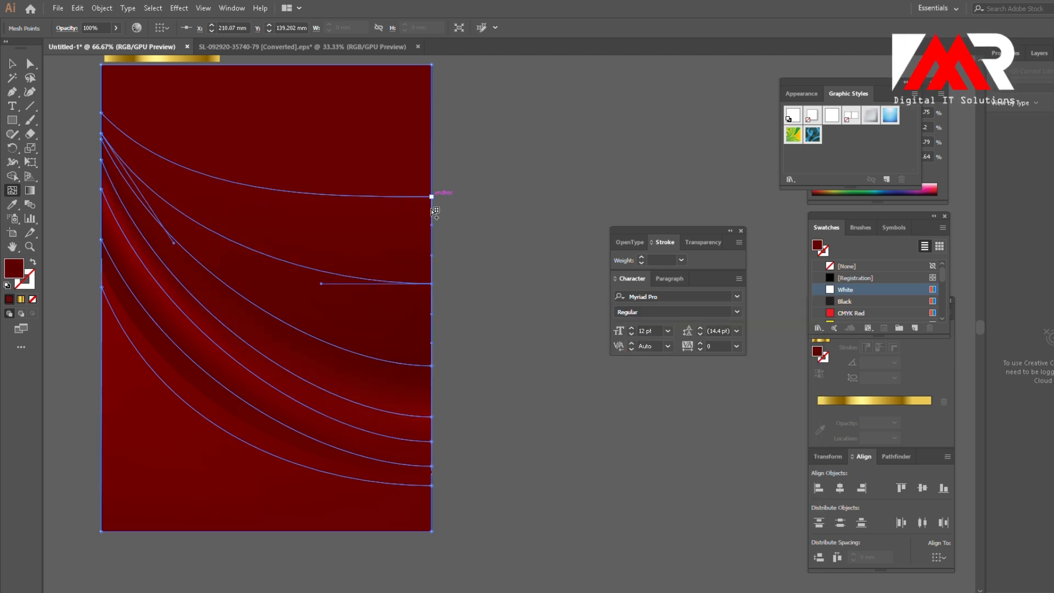
{"action": "double_click", "coordinate": [13, 268]}
{"action": "left_click", "coordinate": [651, 405]}
{"action": "left_click", "coordinate": [763, 344]}
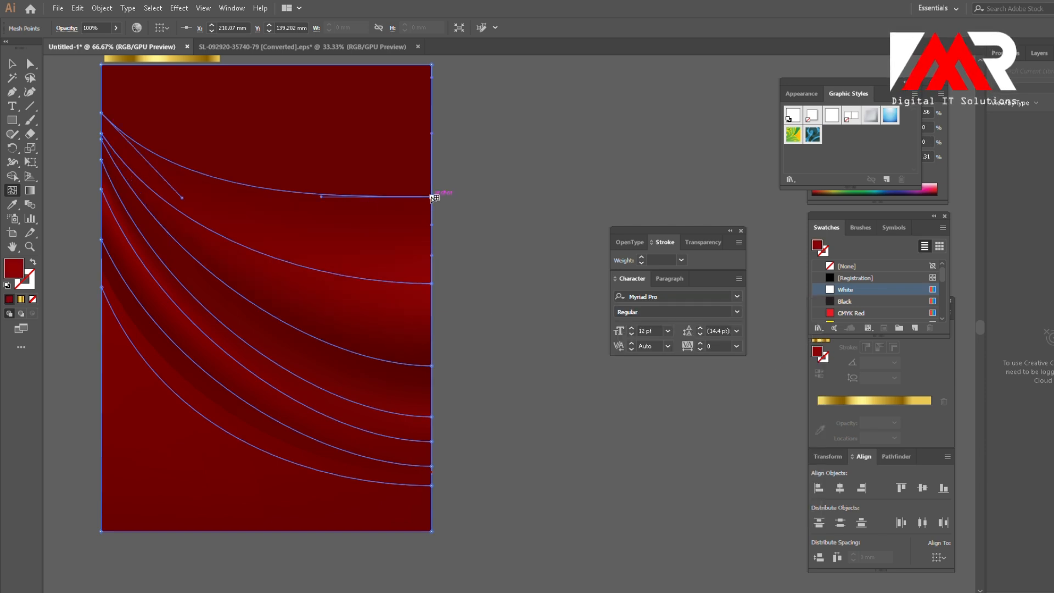
- Recolour the right-edge point of the topmost mesh line to a darker red and deselect the mesh
{"action": "double_click", "coordinate": [15, 268]}
{"action": "left_click", "coordinate": [783, 345]}
{"action": "key", "text": "v"}
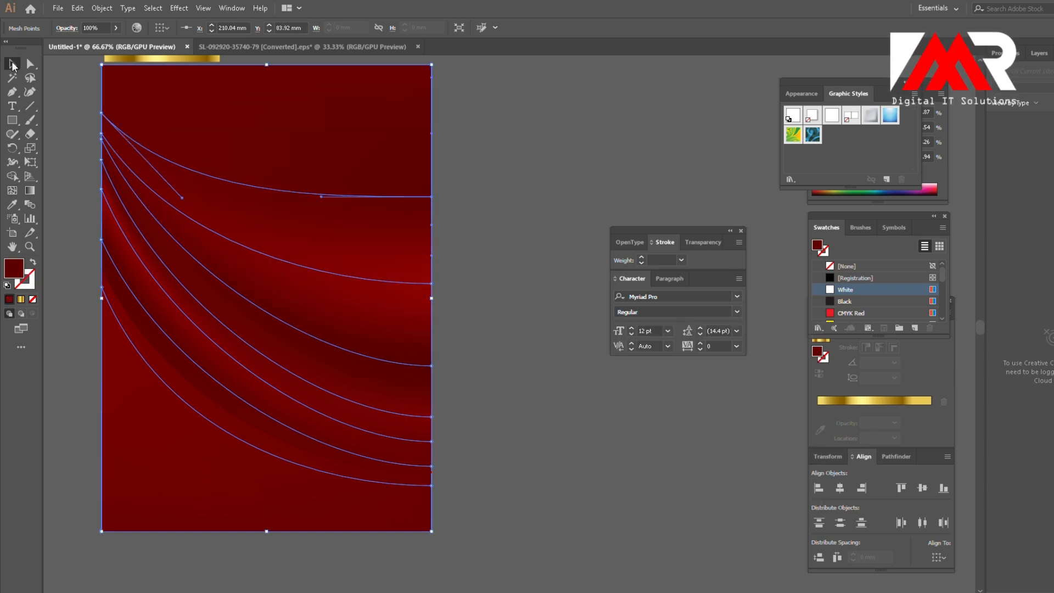
{"action": "key", "text": "ctrl+shift+a"}
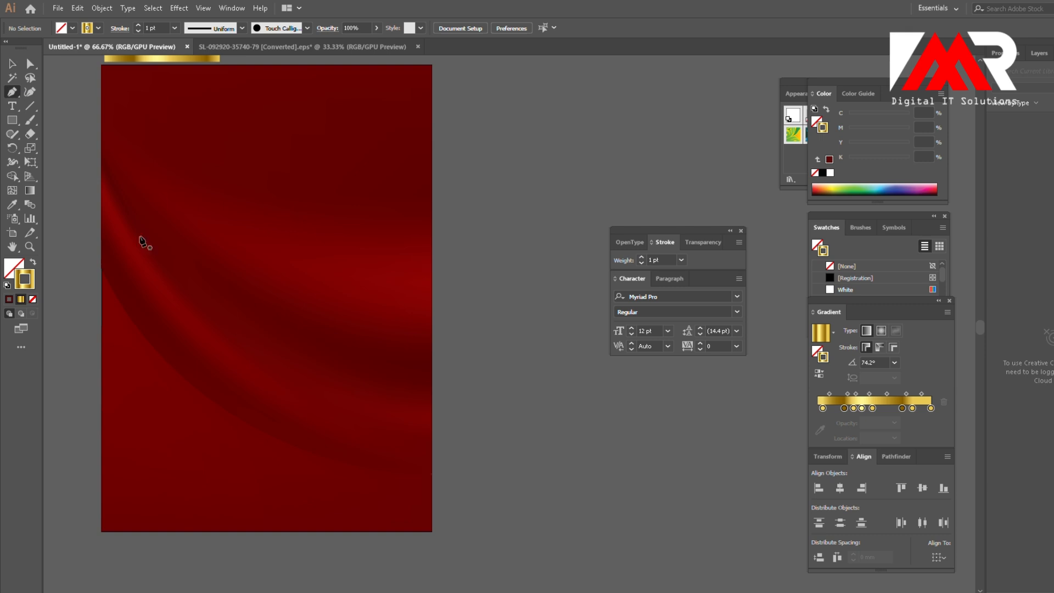
- Draw an unfilled curve with a 1 pt gold gradient stroke across the page, sagging along the bright fold from left to right edge
{"action": "left_click", "coordinate": [102, 204]}
{"action": "left_click_drag", "start_coordinate": [431, 434], "coordinate": [642, 465]}
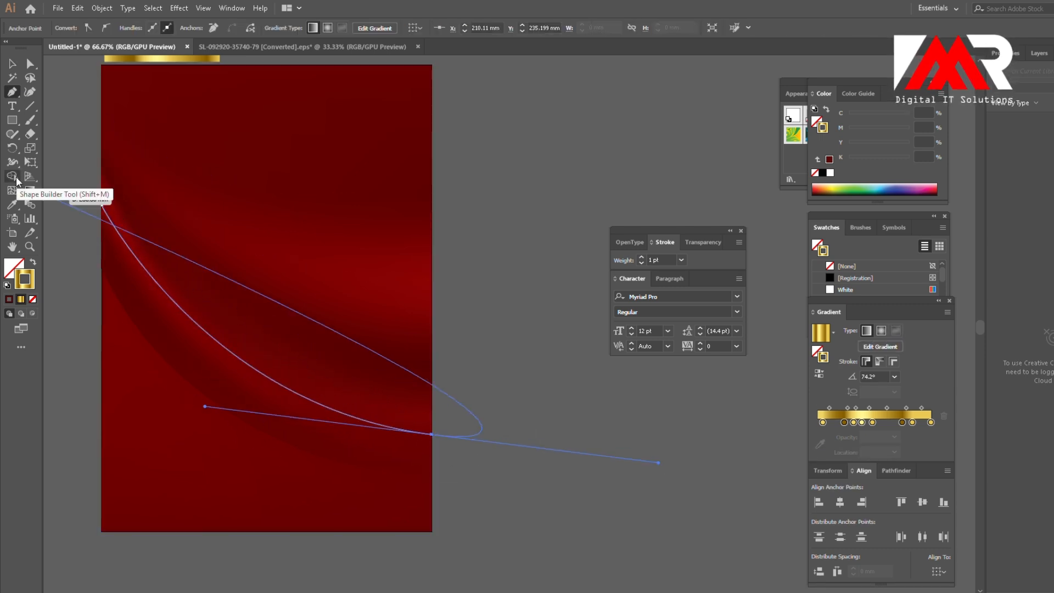
{"action": "left_click", "coordinate": [30, 92]}
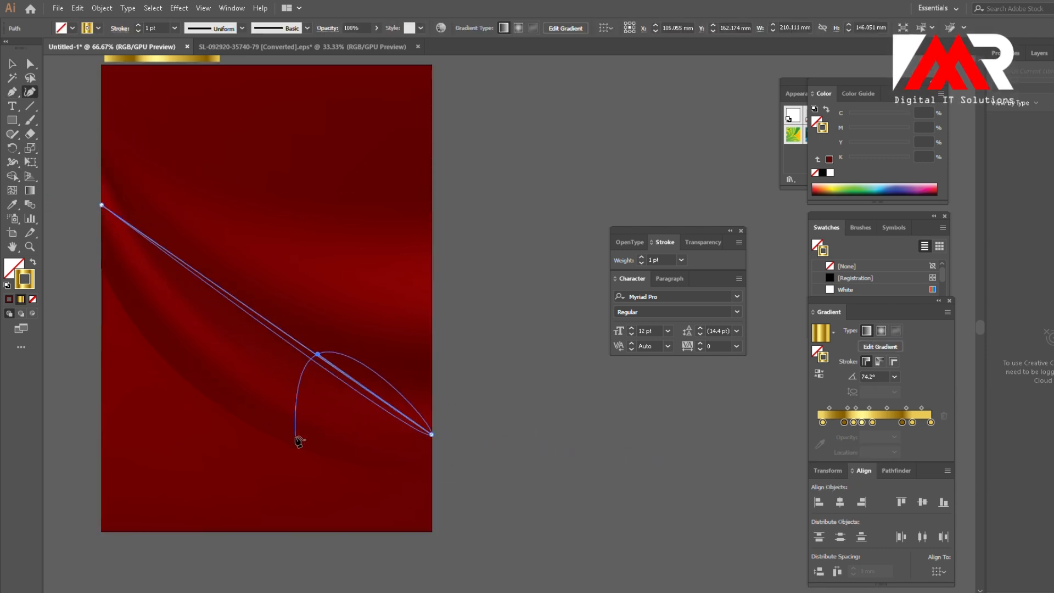
{"action": "key", "text": "v"}
{"action": "left_click", "coordinate": [30, 92]}
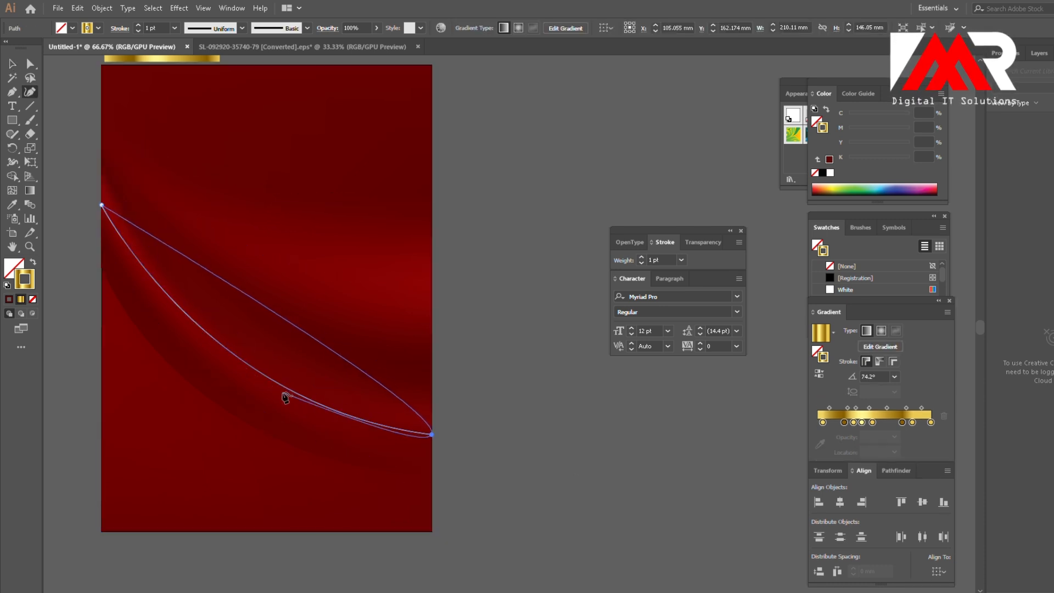
{"action": "left_click", "coordinate": [12, 63]}
{"action": "left_click", "coordinate": [528, 415]}
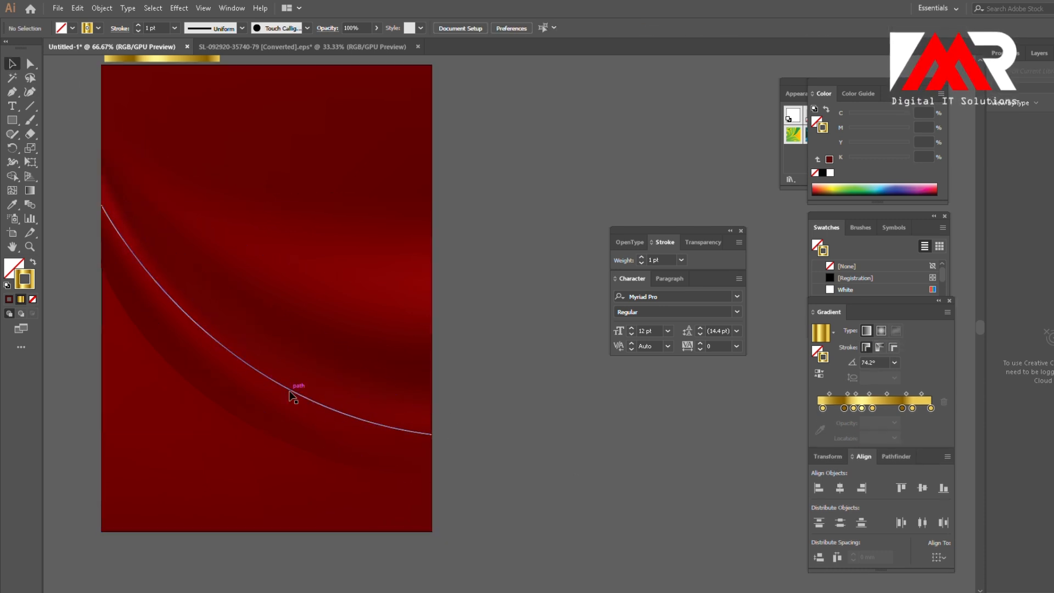
- Reshape the gold curve into an S with the Curvature tool, adding a point near its right end and raising its left part
{"action": "left_click", "coordinate": [291, 394]}
{"action": "key", "text": "a"}
{"action": "left_click", "coordinate": [102, 205]}
{"action": "key", "text": "p"}
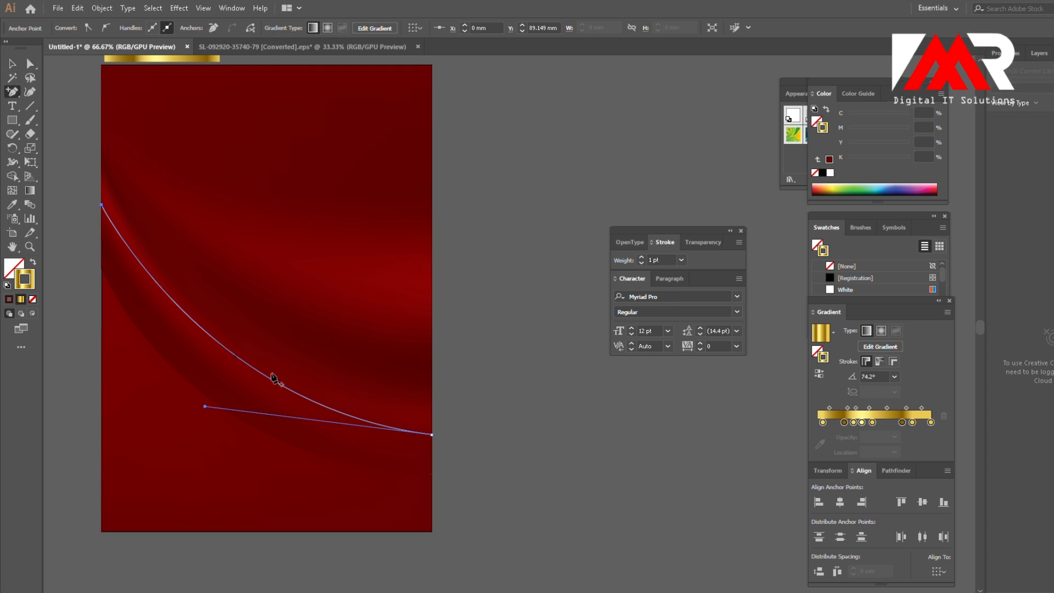
{"action": "left_click", "coordinate": [30, 93]}
{"action": "left_click", "coordinate": [367, 420]}
{"action": "left_click_drag", "start_coordinate": [270, 378], "coordinate": [177, 230]}
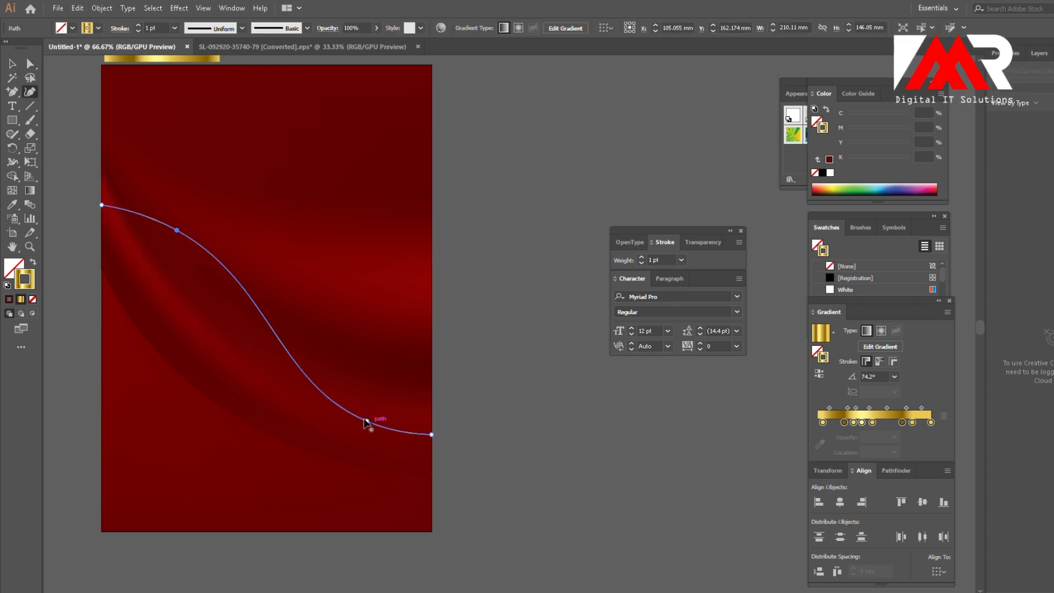
- Lower the gold curve's right endpoint slightly along the page edge and deselect the curve
{"action": "left_click_drag", "start_coordinate": [431, 434], "coordinate": [431, 441]}
{"action": "key", "text": "v"}
{"action": "left_click", "coordinate": [466, 450]}
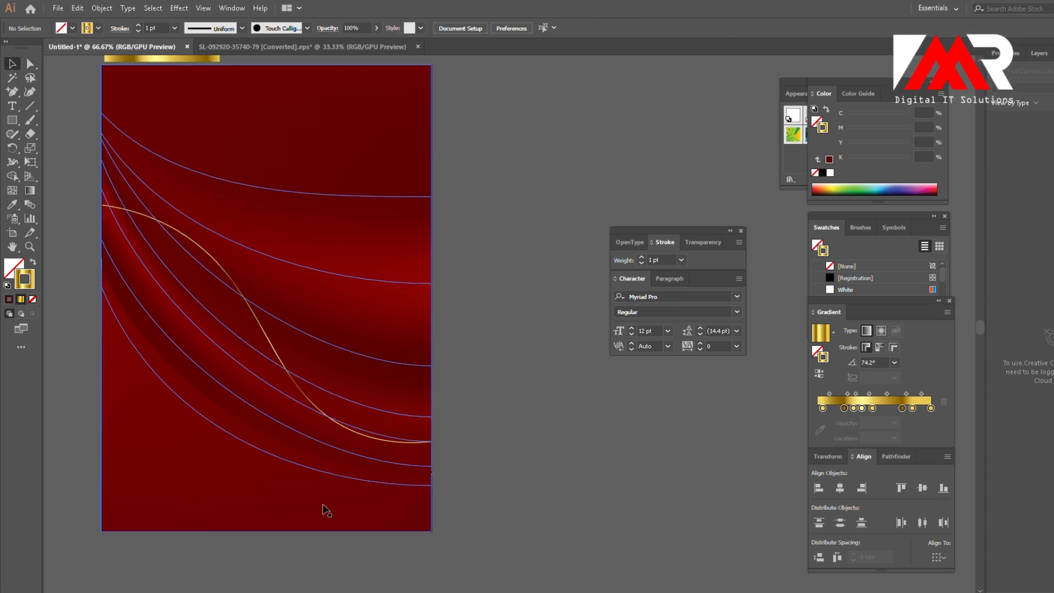
- Draw a second gold curve with the Pen tool between the sixth line's left mesh anchor and the fourth line's right mesh anchor
{"action": "left_click", "coordinate": [13, 93]}
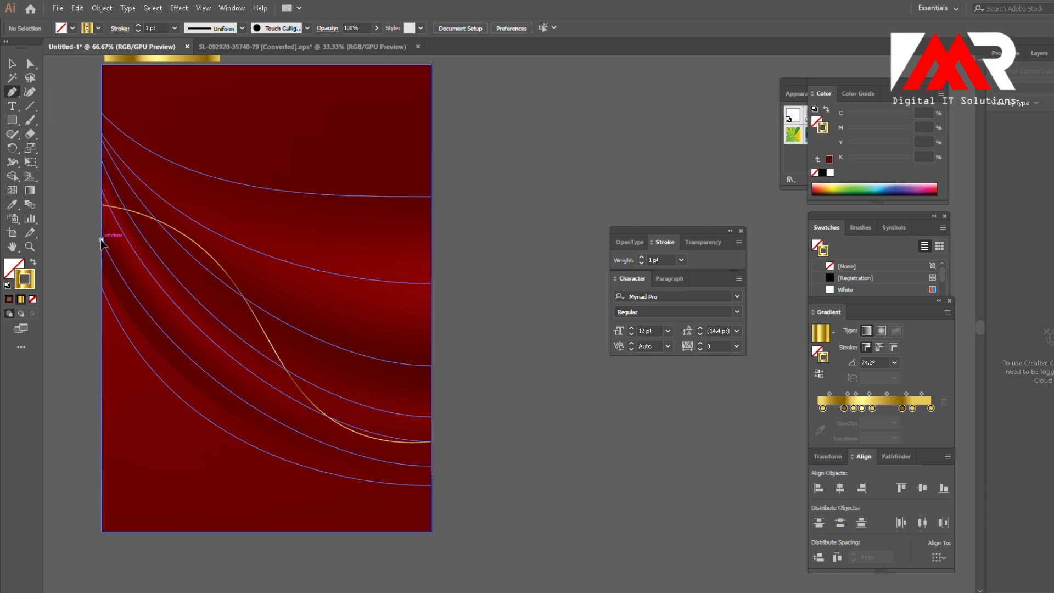
{"action": "left_click", "coordinate": [102, 240]}
{"action": "left_click_drag", "start_coordinate": [432, 417], "coordinate": [619, 439]}
{"action": "left_click", "coordinate": [431, 417]}
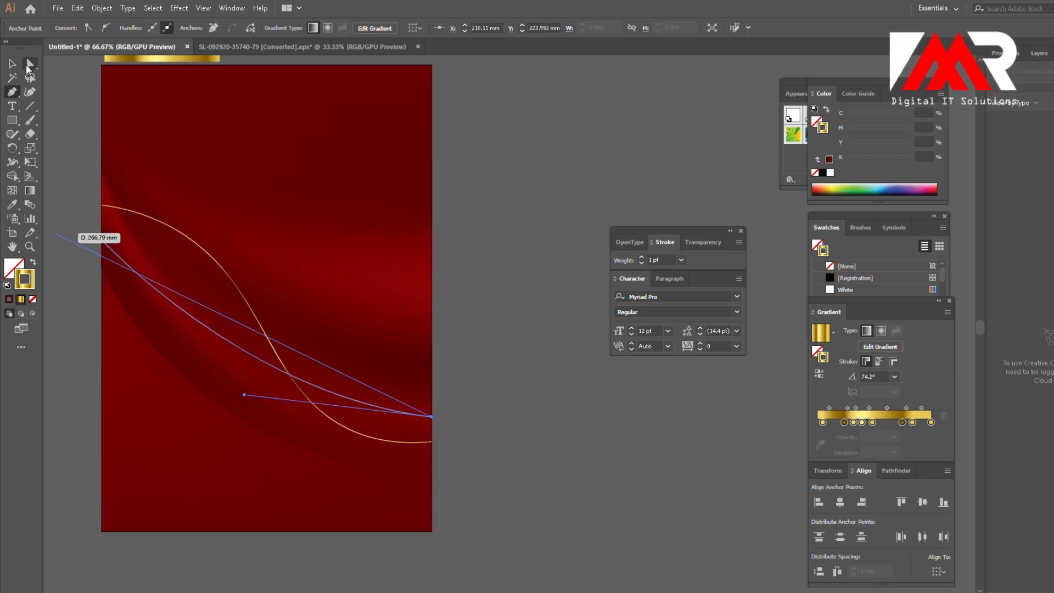
- Draw a third gold curve with the Pen tool from the left page edge, between the other curves' starts, to the lowest mesh line's right anchor
{"action": "left_click", "coordinate": [12, 64]}
{"action": "left_click", "coordinate": [247, 546]}
{"action": "left_click", "coordinate": [12, 92]}
{"action": "left_click", "coordinate": [102, 219]}
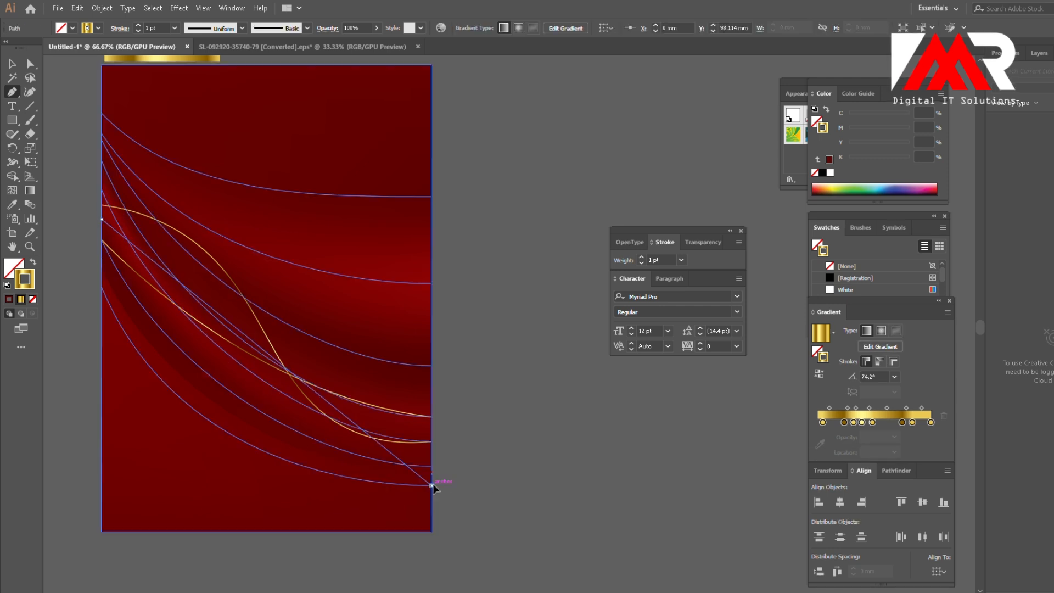
{"action": "left_click_drag", "start_coordinate": [431, 486], "coordinate": [565, 579]}
{"action": "left_click", "coordinate": [431, 382]}
{"action": "left_click", "coordinate": [12, 64]}
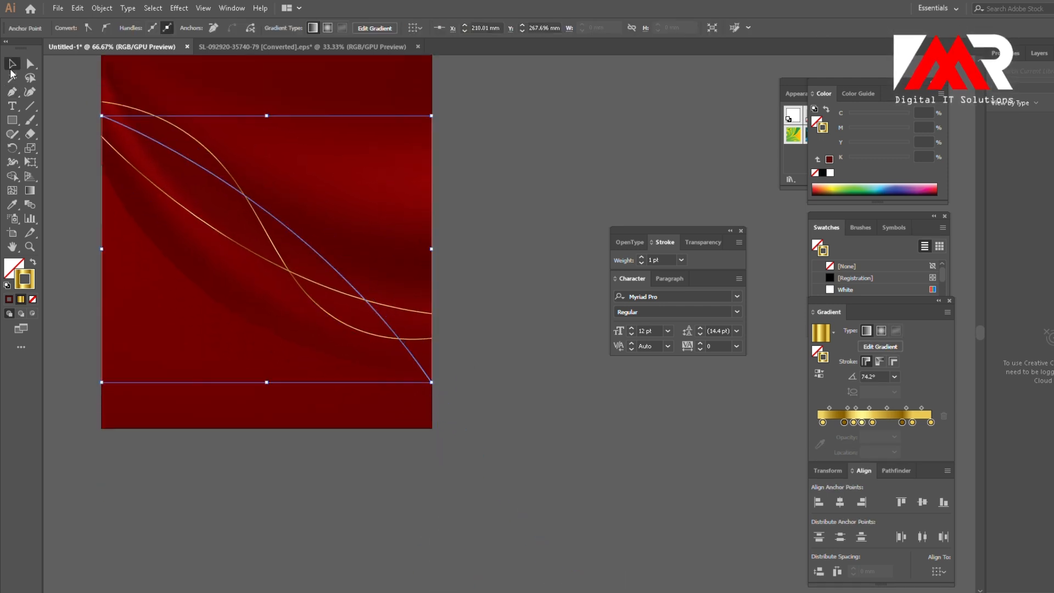
{"action": "left_click", "coordinate": [515, 340]}
{"action": "scroll", "coordinate": [515, 340], "scroll_direction": "up", "scroll_amount": 3}
- Add an anchor point to the upper part of the third gold curve and bend the curve into an S with the Curvature tool
{"action": "left_click", "coordinate": [351, 382]}
{"action": "left_click", "coordinate": [12, 92]}
{"action": "key", "text": "plus"}
{"action": "left_click", "coordinate": [238, 289]}
{"action": "left_click", "coordinate": [228, 296]}
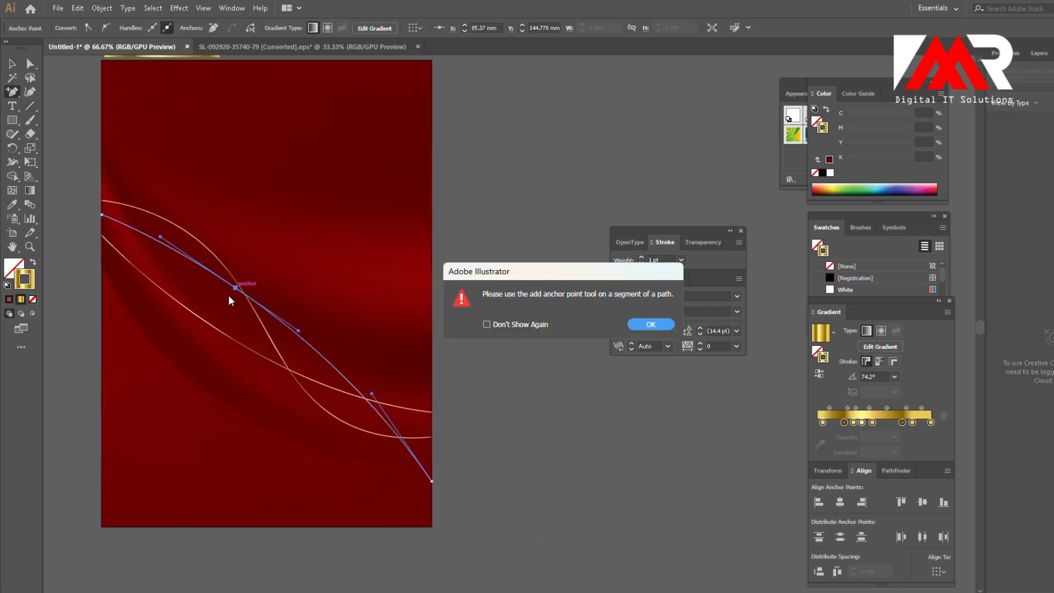
{"action": "key", "text": "Return"}
{"action": "left_click", "coordinate": [29, 92]}
{"action": "left_click_drag", "start_coordinate": [237, 289], "coordinate": [209, 297]}
{"action": "left_click_drag", "start_coordinate": [302, 374], "coordinate": [270, 399]}
{"action": "left_click_drag", "start_coordinate": [431, 481], "coordinate": [434, 372]}
{"action": "left_click", "coordinate": [12, 64]}
{"action": "left_click", "coordinate": [495, 341]}
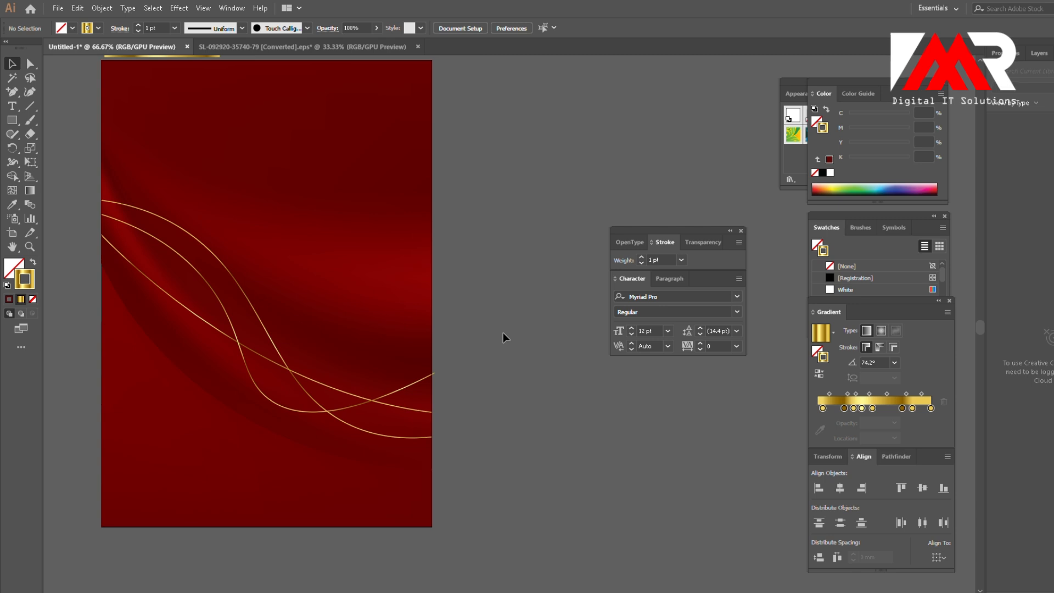
{"action": "key", "text": "ctrl+z"}
{"action": "left_click", "coordinate": [512, 384]}
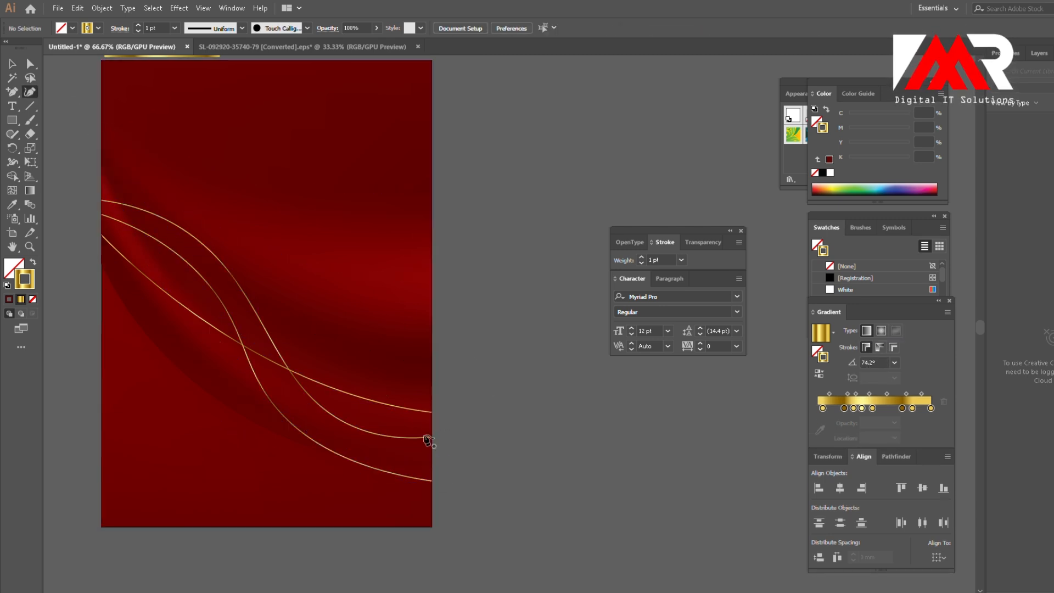
- Lower the first gold curve's right endpoint along the page edge and adjust its lower bend point with the Curvature tool
{"action": "left_click", "coordinate": [432, 437]}
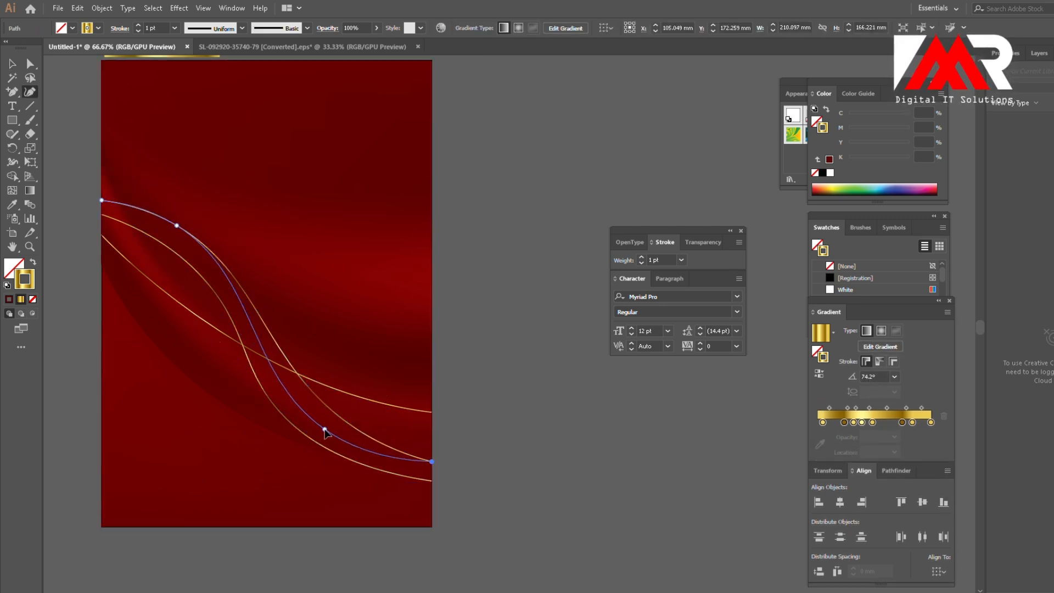
{"action": "left_click_drag", "start_coordinate": [325, 430], "coordinate": [324, 430]}
{"action": "left_click", "coordinate": [12, 64]}
- Raise the third gold curve's right endpoint above the first curve's end and reshape its two bend points into a deeper S
{"action": "left_click", "coordinate": [266, 399]}
{"action": "left_click", "coordinate": [266, 391]}
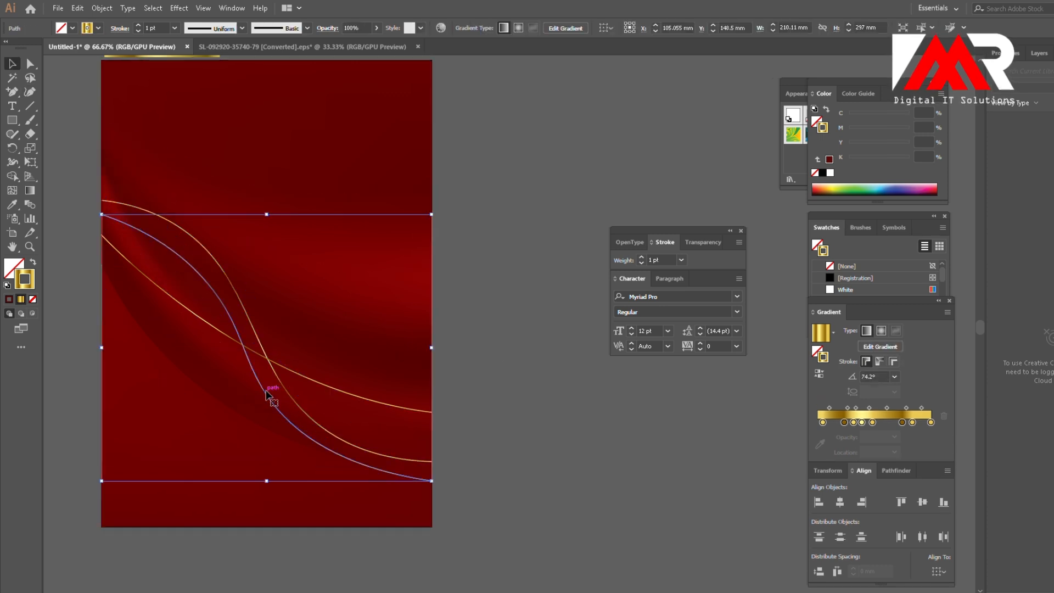
{"action": "key", "text": "shift+grave"}
{"action": "left_click_drag", "start_coordinate": [437, 429], "coordinate": [493, 421]}
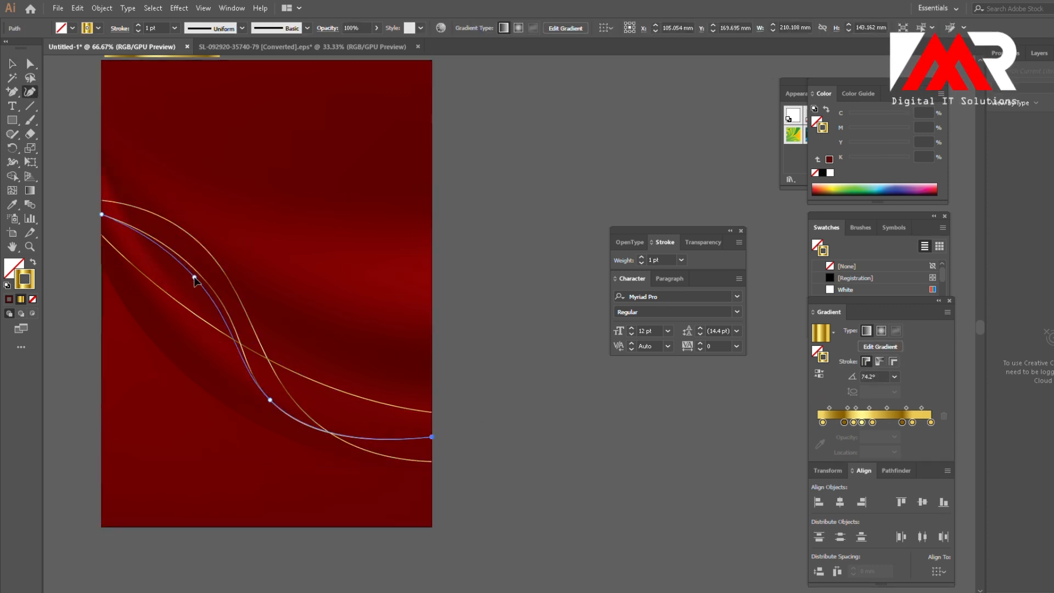
{"action": "left_click_drag", "start_coordinate": [263, 422], "coordinate": [266, 419]}
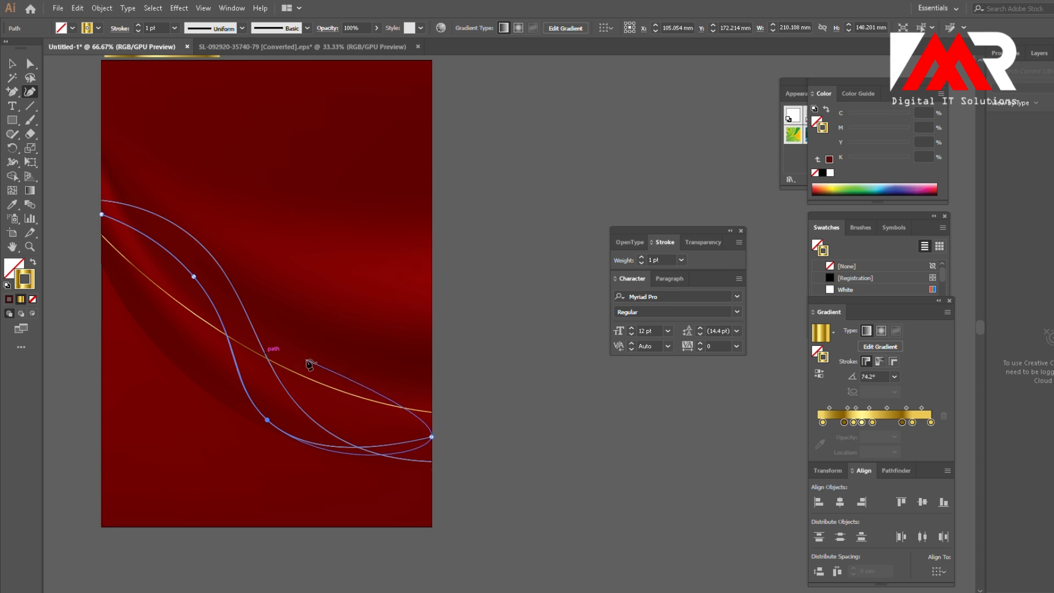
{"action": "key", "text": "v"}
{"action": "left_click", "coordinate": [455, 141]}
{"action": "left_click_drag", "start_coordinate": [500, 209], "coordinate": [516, 242]}
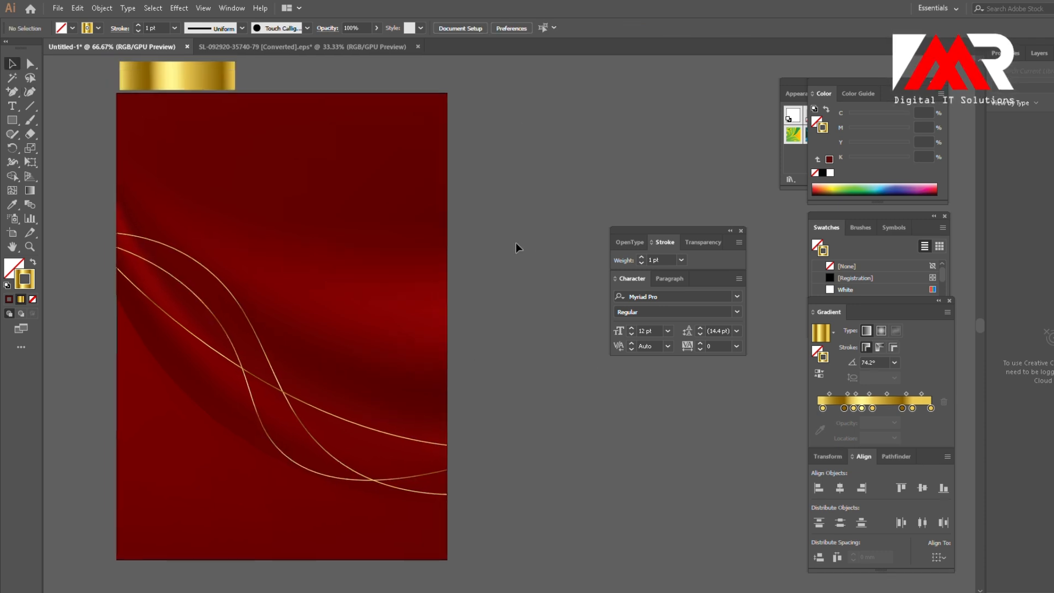
- Draw a circle about 23 mm wide across the page's top edge with a yellow radial gradient and set its outer stop's opacity to 60%
{"action": "left_click_drag", "start_coordinate": [12, 120], "coordinate": [49, 147]}
{"action": "left_click_drag", "start_coordinate": [282, 164], "coordinate": [309, 187]}
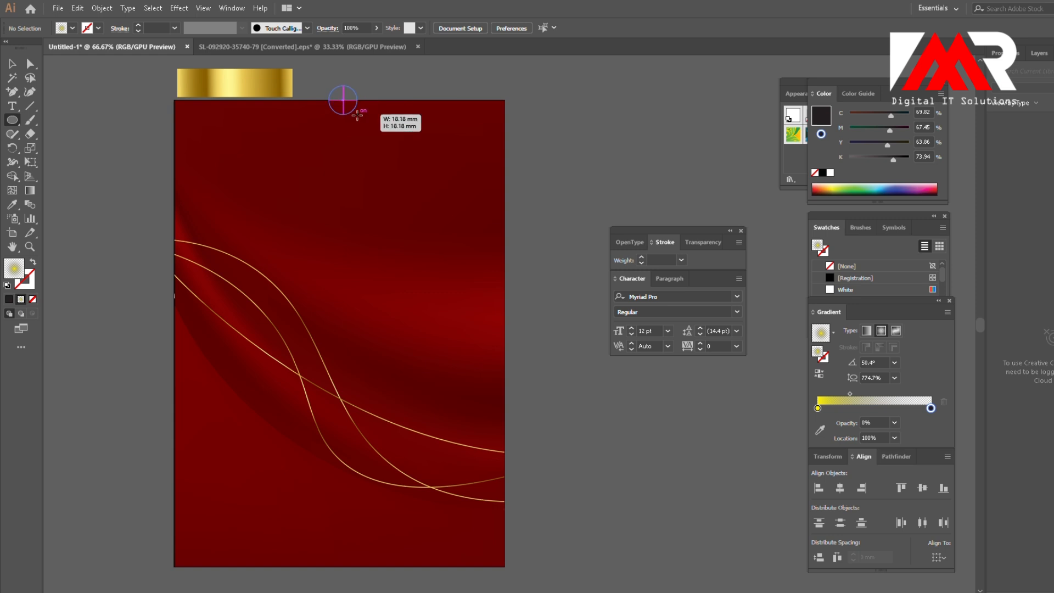
{"action": "left_click_drag", "start_coordinate": [357, 114], "coordinate": [361, 118]}
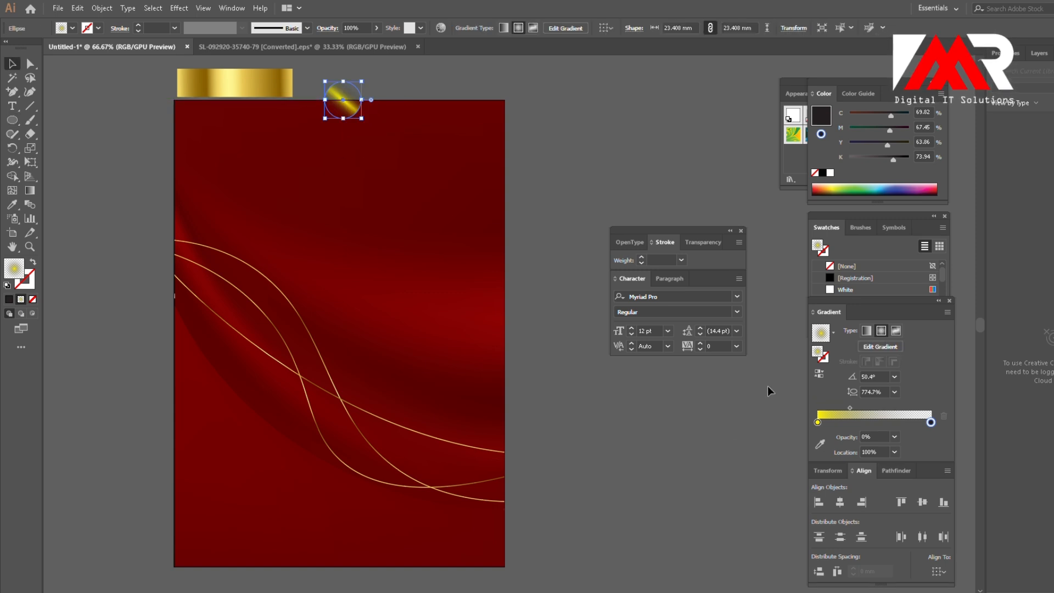
{"action": "left_click", "coordinate": [347, 106]}
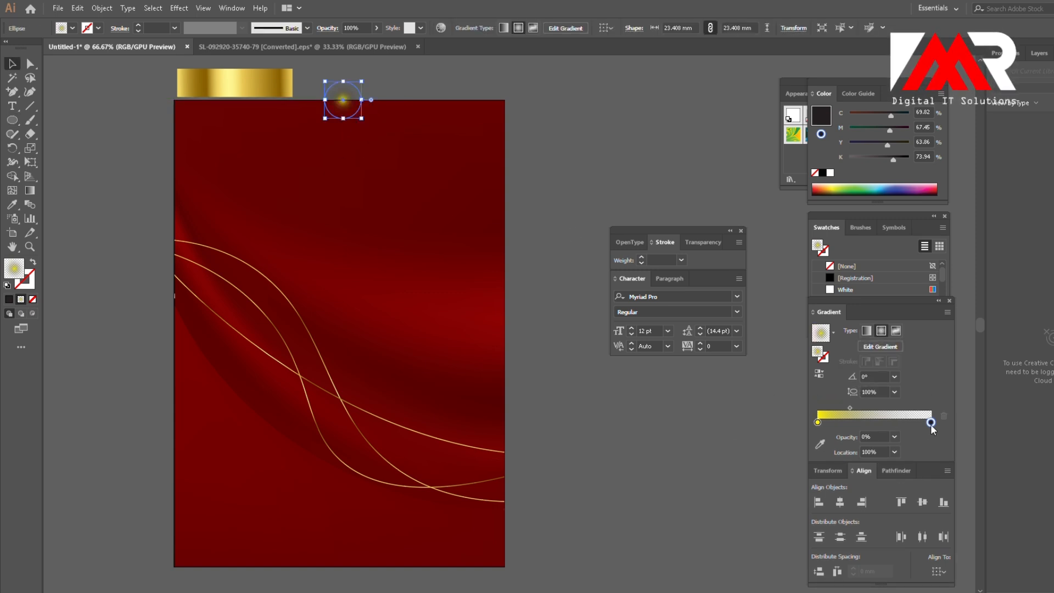
{"action": "left_click", "coordinate": [893, 436]}
{"action": "left_click", "coordinate": [872, 526]}
- Duplicate the gradient circle beside the original and change the copy's blending mode
{"action": "left_click_drag", "start_coordinate": [352, 112], "coordinate": [405, 112]}
{"action": "left_click", "coordinate": [556, 173]}
{"action": "left_click", "coordinate": [344, 101]}
{"action": "left_click", "coordinate": [327, 28]}
{"action": "left_click", "coordinate": [233, 47]}
{"action": "left_click", "coordinate": [238, 116]}
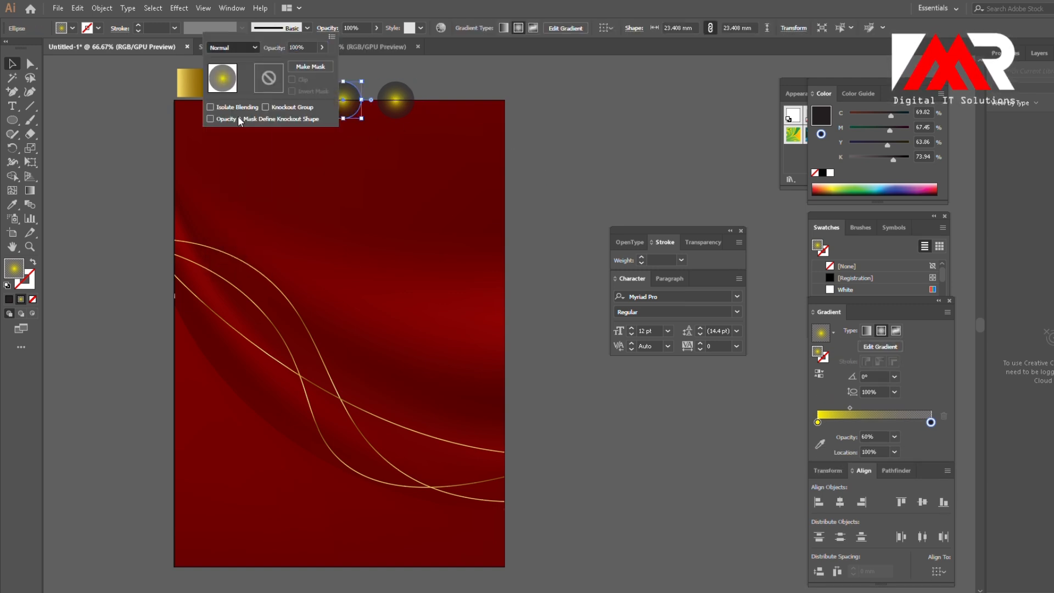
{"action": "left_click", "coordinate": [395, 100]}
{"action": "left_click", "coordinate": [327, 28]}
{"action": "left_click", "coordinate": [233, 47]}
{"action": "left_click", "coordinate": [239, 132]}
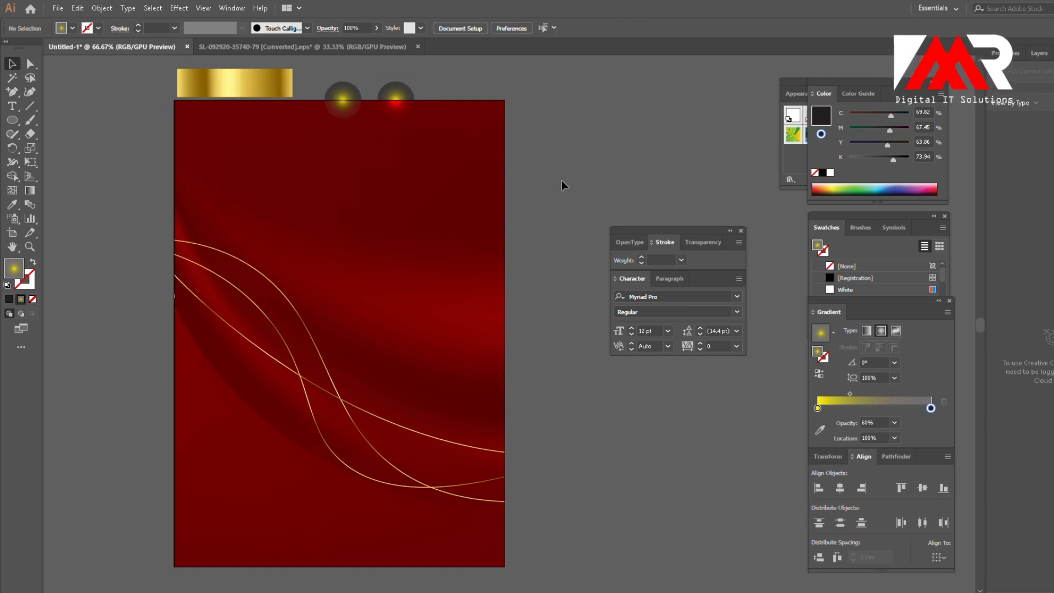
- Align the two gradient circles on their horizontal centres and group them into one glow
{"action": "left_click", "coordinate": [343, 100], "text": "shift"}
{"action": "left_click", "coordinate": [840, 487]}
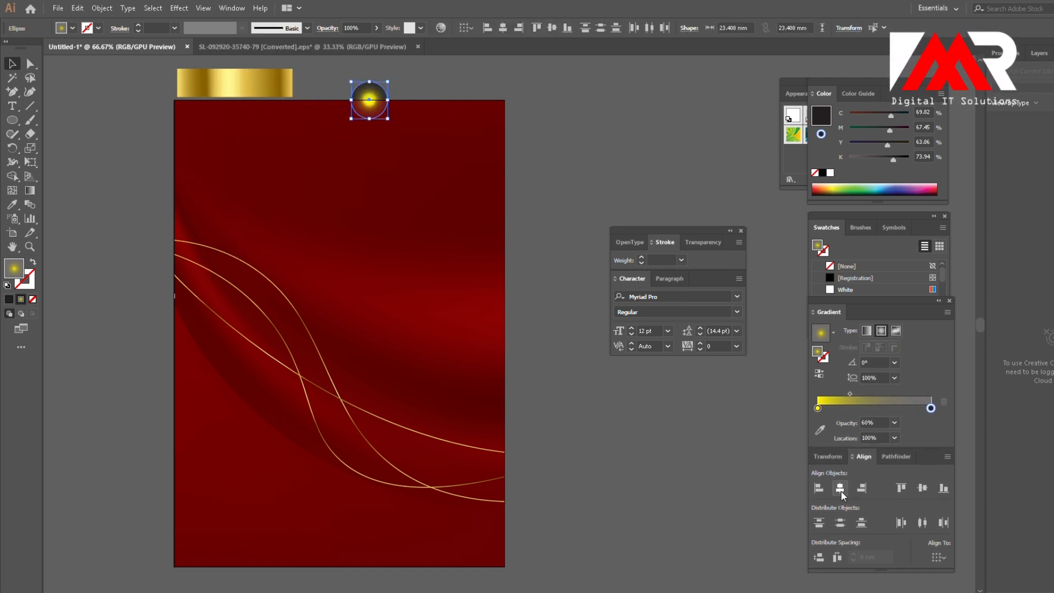
{"action": "right_click", "coordinate": [381, 105]}
{"action": "left_click", "coordinate": [412, 177]}
{"action": "left_click", "coordinate": [545, 158]}
- Place the grouped glow on the first gold curve as a thin, tilted flare about 7 mm by 76 mm
{"action": "mouse_move", "coordinate": [373, 104]}
{"action": "left_mouse_down"}
{"action": "mouse_move", "coordinate": [297, 279]}
{"action": "mouse_move", "coordinate": [293, 376]}
{"action": "left_mouse_up"}
{"action": "mouse_move", "coordinate": [311, 316]}
{"action": "left_mouse_down"}
{"action": "mouse_move", "coordinate": [285, 316]}
{"action": "mouse_move", "coordinate": [293, 295]}
{"action": "left_mouse_up"}
{"action": "left_click_drag", "start_coordinate": [302, 229], "coordinate": [252, 219]}
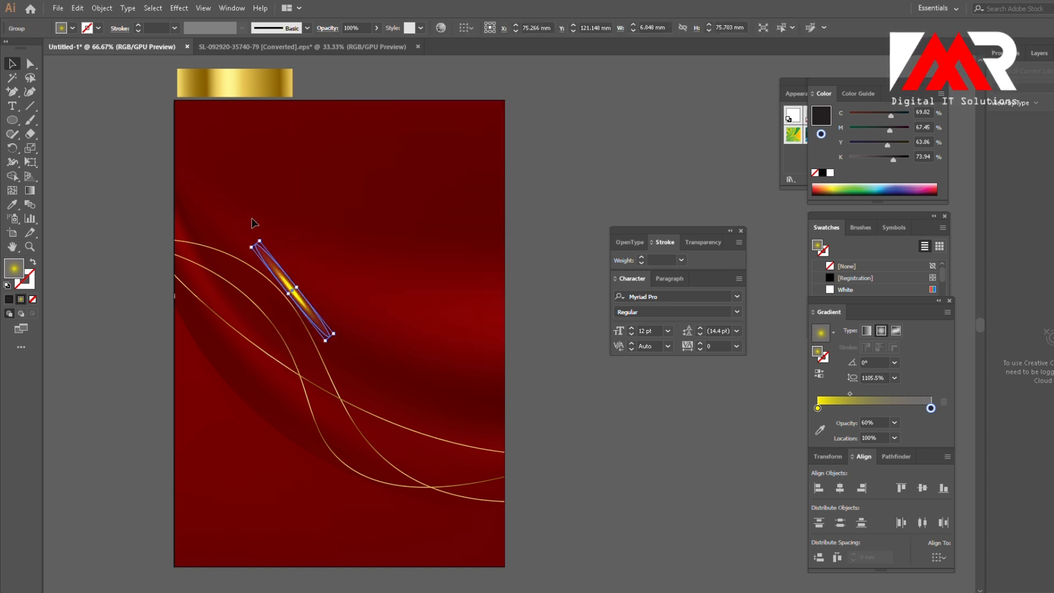
- Set the opacity of the flare's outer gradient stop to 20% and shift the flare slightly toward the first gold curve
{"action": "key", "text": "ctrl+1"}
{"action": "left_click", "coordinate": [894, 424]}
{"action": "left_click", "coordinate": [896, 455]}
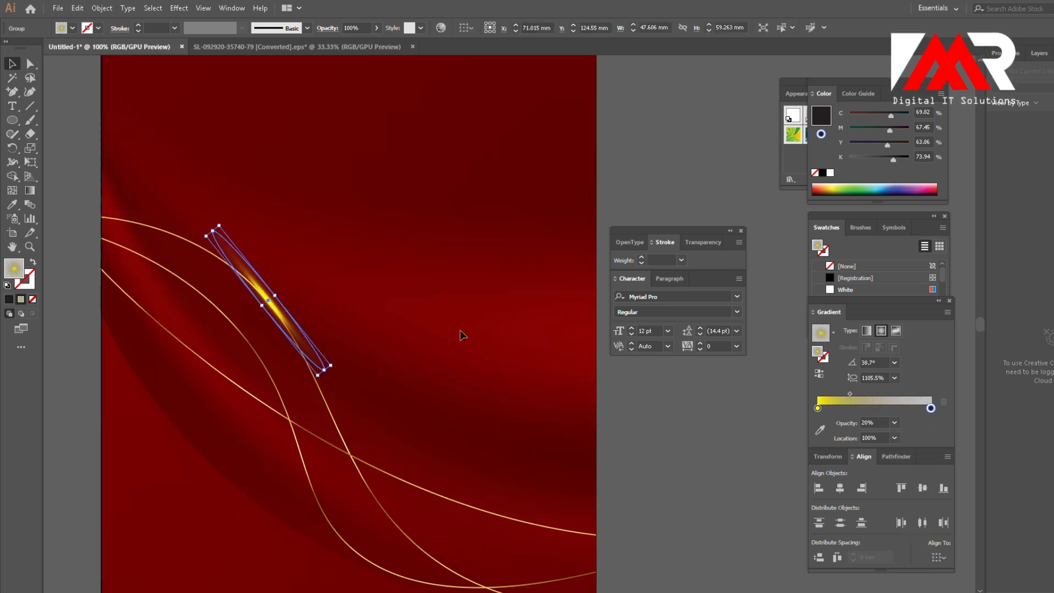
{"action": "left_click", "coordinate": [461, 334]}
{"action": "left_click_drag", "start_coordinate": [292, 301], "coordinate": [285, 301]}
{"action": "left_click", "coordinate": [391, 348]}
- Shorten the flare, then rotate and move it to follow the upper bend of the first gold curve
{"action": "scroll", "coordinate": [261, 320], "scroll_direction": "up", "scroll_amount": 3}
{"action": "left_click", "coordinate": [286, 286]}
{"action": "left_click_drag", "start_coordinate": [431, 470], "coordinate": [282, 287]}
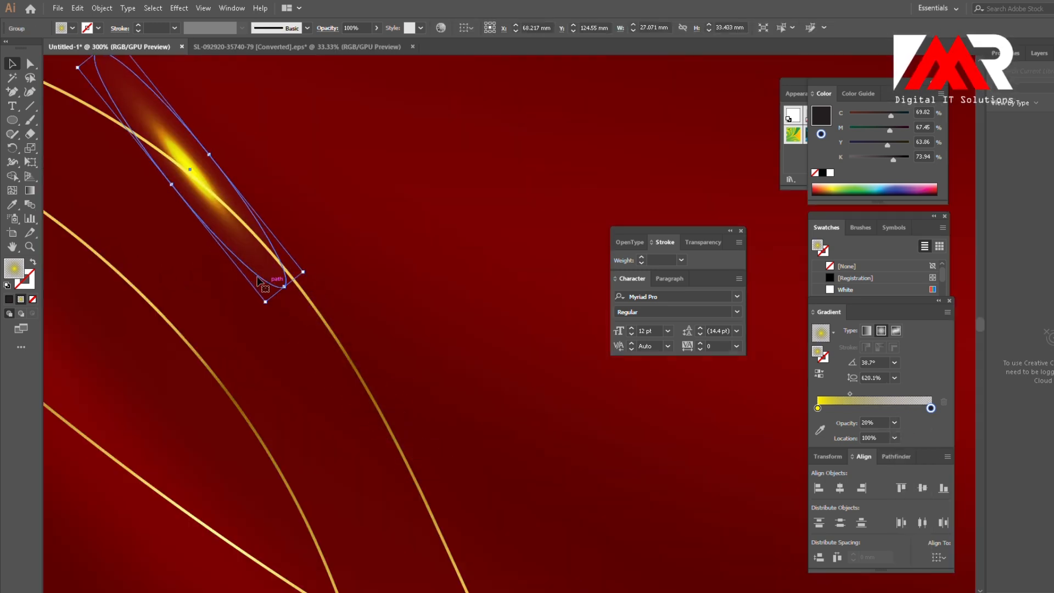
{"action": "scroll", "coordinate": [218, 211], "scroll_direction": "down", "scroll_amount": 2}
{"action": "left_click_drag", "start_coordinate": [205, 189], "coordinate": [181, 170]}
{"action": "mouse_move", "coordinate": [189, 181]}
{"action": "left_mouse_down"}
{"action": "mouse_move", "coordinate": [308, 309]}
{"action": "mouse_move", "coordinate": [331, 309]}
{"action": "left_mouse_up"}
{"action": "left_click_drag", "start_coordinate": [384, 356], "coordinate": [399, 356]}
{"action": "left_click_drag", "start_coordinate": [395, 364], "coordinate": [403, 348]}
{"action": "left_click_drag", "start_coordinate": [343, 308], "coordinate": [336, 320]}
{"action": "left_click", "coordinate": [301, 346]}
{"action": "scroll", "coordinate": [341, 345], "scroll_direction": "up", "scroll_amount": 1}
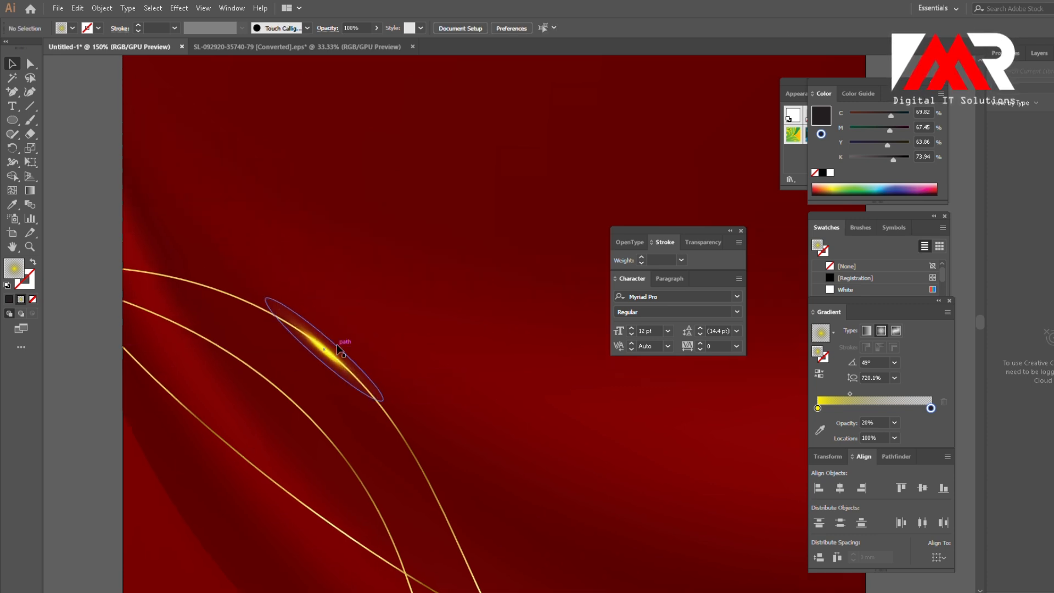
- Fine-tune the flare's tilt on the first gold curve and undo the last change
{"action": "left_click", "coordinate": [341, 345]}
{"action": "scroll", "coordinate": [354, 368], "scroll_direction": "up", "scroll_amount": 2}
{"action": "left_click_drag", "start_coordinate": [448, 417], "coordinate": [440, 411]}
{"action": "left_click_drag", "start_coordinate": [308, 345], "coordinate": [325, 357]}
{"action": "left_click", "coordinate": [482, 430]}
{"action": "key", "text": "ctrl+z"}
{"action": "scroll", "coordinate": [482, 434], "scroll_direction": "down", "scroll_amount": 4}
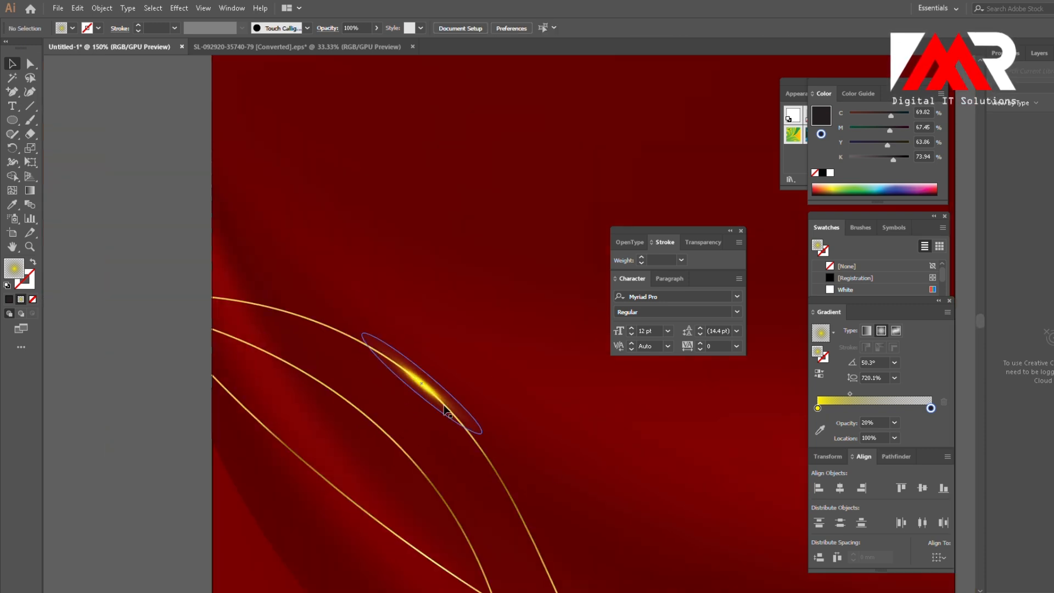
- Copy the flare to the right part of the second gold curve and rotate it to follow the line
{"action": "mouse_move", "coordinate": [333, 259]}
{"action": "left_mouse_down"}
{"action": "mouse_move", "coordinate": [358, 420]}
{"action": "mouse_move", "coordinate": [483, 426]}
{"action": "left_mouse_up"}
{"action": "scroll", "coordinate": [484, 426], "scroll_direction": "up", "scroll_amount": 2}
{"action": "left_click_drag", "start_coordinate": [431, 389], "coordinate": [531, 424]}
{"action": "key", "text": "Up"}
{"action": "key", "text": "Up"}
{"action": "key", "text": "Up"}
{"action": "left_click_drag", "start_coordinate": [467, 385], "coordinate": [477, 390]}
{"action": "left_click", "coordinate": [472, 417]}
- Nudge the copied flare upward onto the second gold curve and deselect it
{"action": "left_click", "coordinate": [462, 398]}
{"action": "key", "text": "Up"}
{"action": "key", "text": "Up"}
{"action": "left_click", "coordinate": [464, 431]}
{"action": "scroll", "coordinate": [465, 431], "scroll_direction": "down", "scroll_amount": 2}
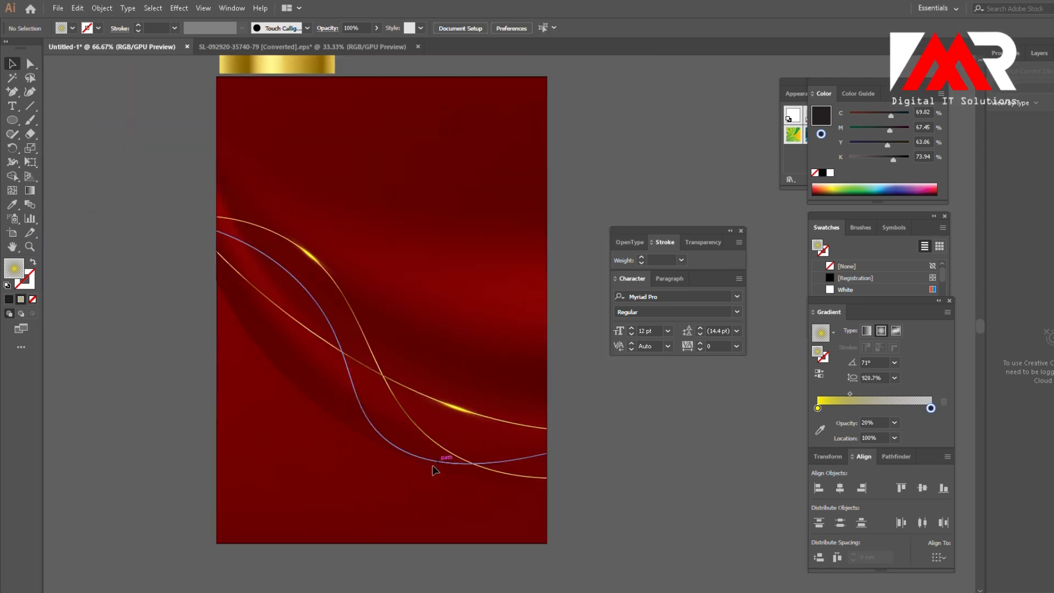
- Copy the flare onto the steep middle part of the third gold curve, rotating and nudging it into line
{"action": "left_click_drag", "start_coordinate": [433, 468], "coordinate": [462, 448]}
{"action": "mouse_move", "coordinate": [494, 396]}
{"action": "left_mouse_down"}
{"action": "mouse_move", "coordinate": [367, 386]}
{"action": "mouse_move", "coordinate": [389, 422]}
{"action": "left_mouse_up"}
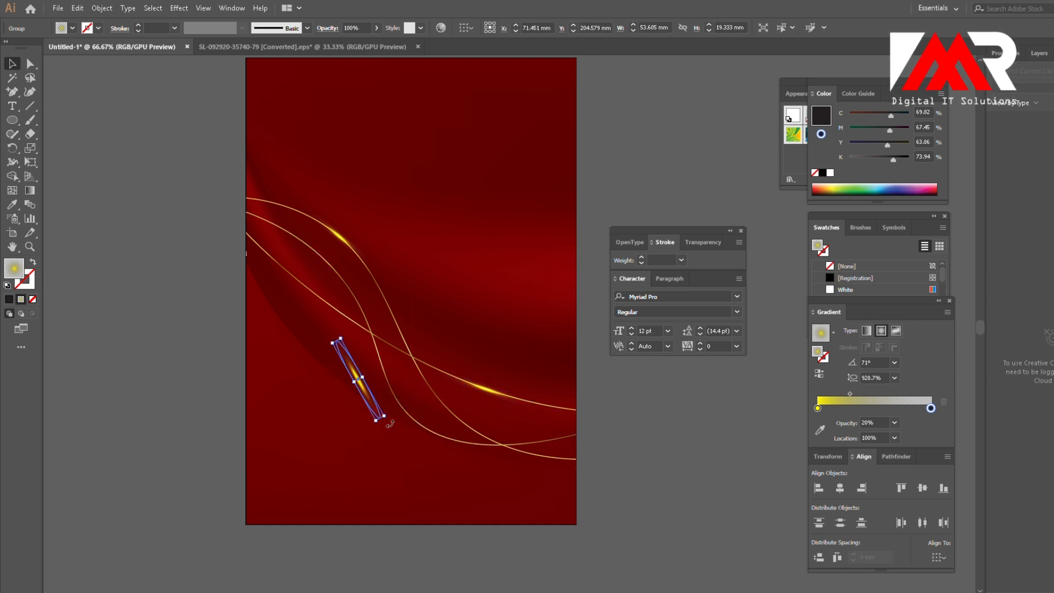
{"action": "left_click_drag", "start_coordinate": [360, 388], "coordinate": [383, 375]}
{"action": "scroll", "coordinate": [372, 392], "scroll_direction": "up", "scroll_amount": 3}
{"action": "left_click_drag", "start_coordinate": [479, 430], "coordinate": [456, 441]}
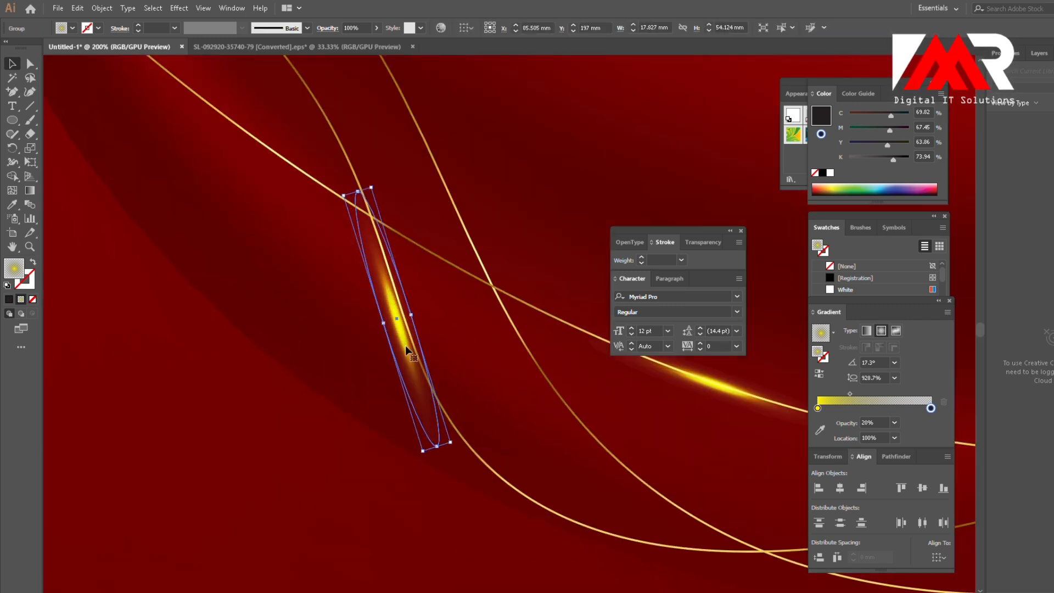
{"action": "left_click_drag", "start_coordinate": [405, 345], "coordinate": [409, 344]}
{"action": "left_click", "coordinate": [380, 383]}
{"action": "scroll", "coordinate": [380, 383], "scroll_direction": "down", "scroll_amount": 3}
- Add the text "Luxury" in the upper right of the page and enlarge it to about 79 pt
{"action": "left_click_drag", "start_coordinate": [477, 240], "coordinate": [330, 253]}
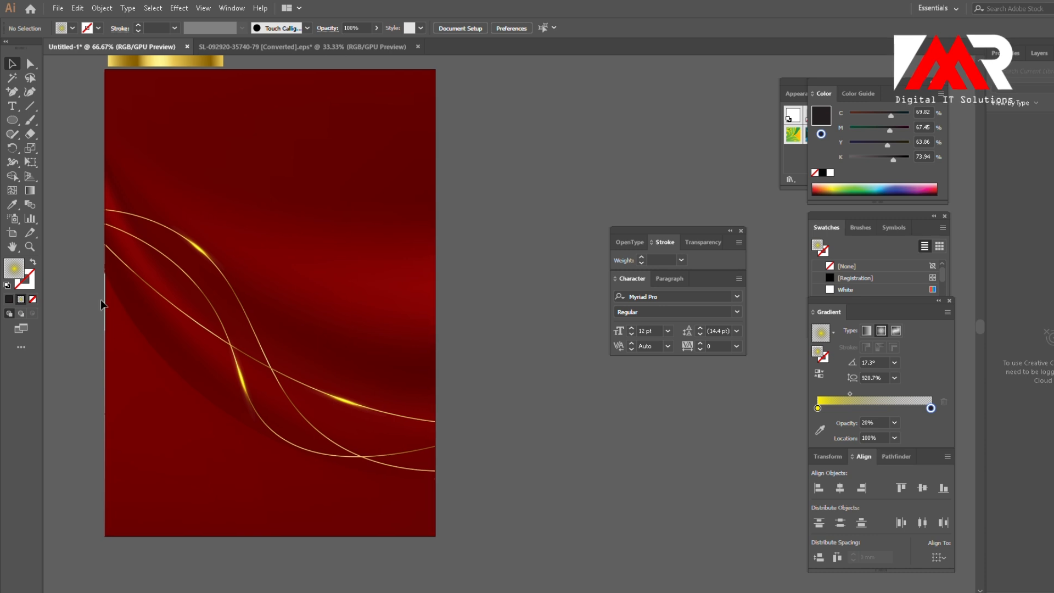
{"action": "scroll", "coordinate": [116, 315], "scroll_direction": "up", "scroll_amount": 1}
{"action": "scroll", "coordinate": [302, 364], "scroll_direction": "down", "scroll_amount": 1}
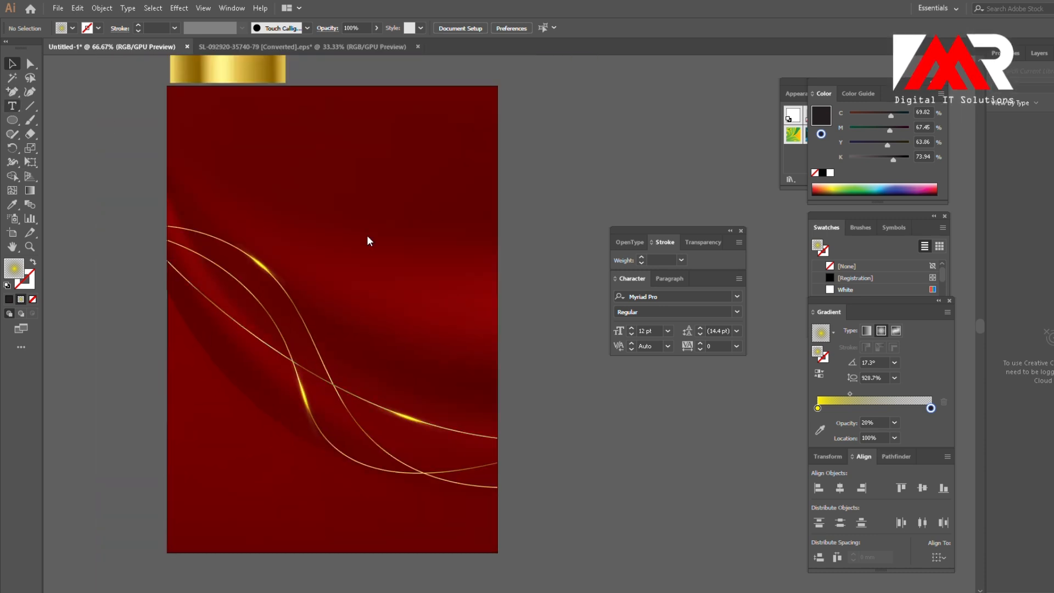
{"action": "left_click", "coordinate": [374, 199]}
{"action": "key", "text": "Escape"}
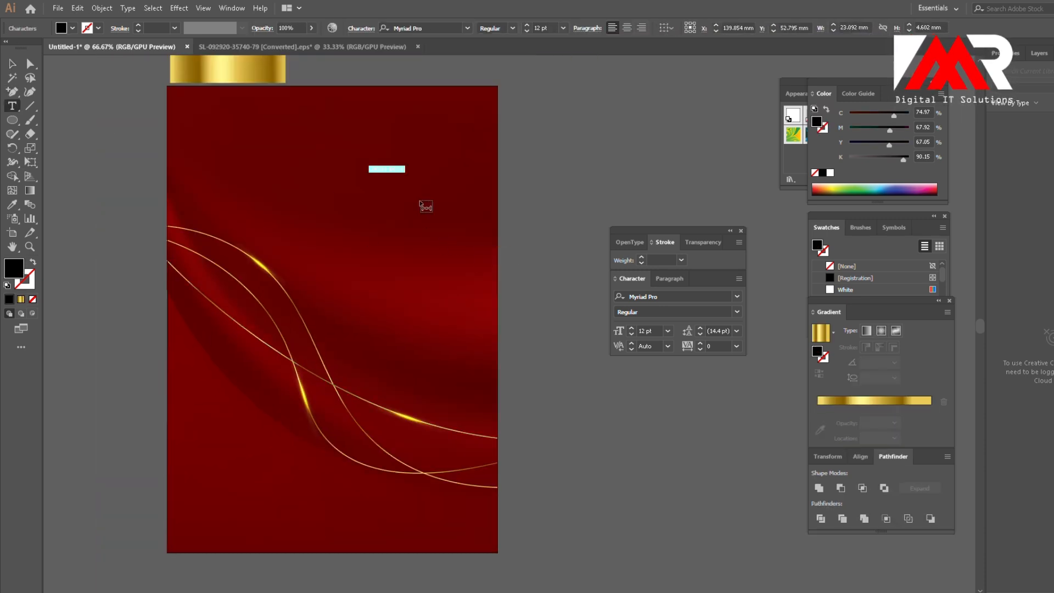
{"action": "type", "text": "L"}
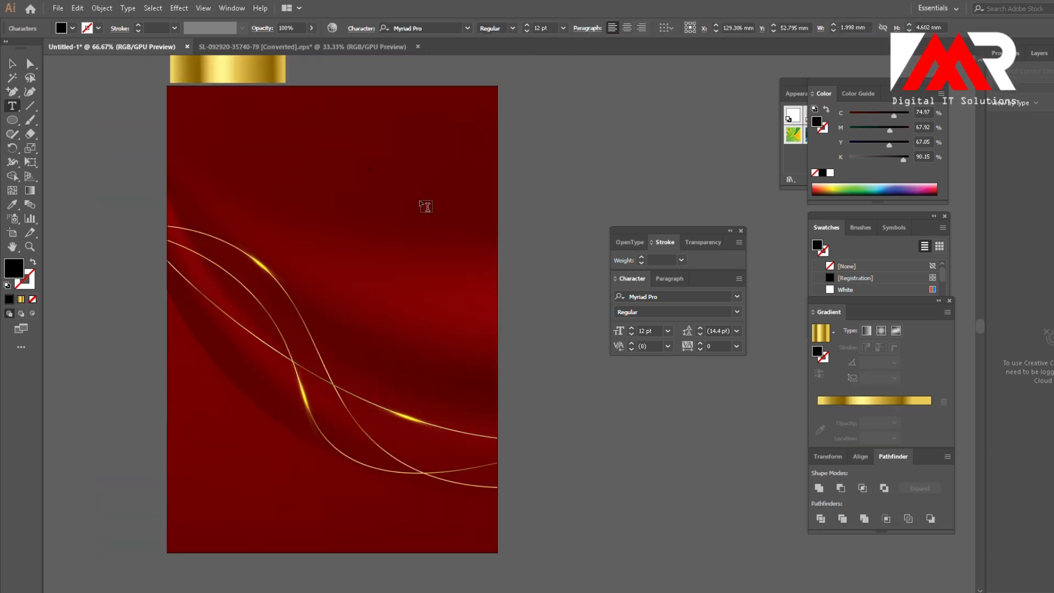
{"action": "type", "text": "UXU"}
{"action": "key", "text": "ctrl"}
{"action": "left_click_drag", "start_coordinate": [388, 174], "coordinate": [420, 176]}
- Duplicate the "Luxury" text directly below it and change the copy's wording to "Background"
{"action": "left_click_drag", "start_coordinate": [421, 168], "coordinate": [397, 217]}
{"action": "double_click", "coordinate": [416, 215]}
{"action": "type", "text": "Background"}
{"action": "key", "text": "Escape"}
- Try the Modak font on the "Luxury" text, then set it to Berlin Sans FB Demi Bold
{"action": "left_click", "coordinate": [423, 160]}
{"action": "left_click", "coordinate": [467, 28]}
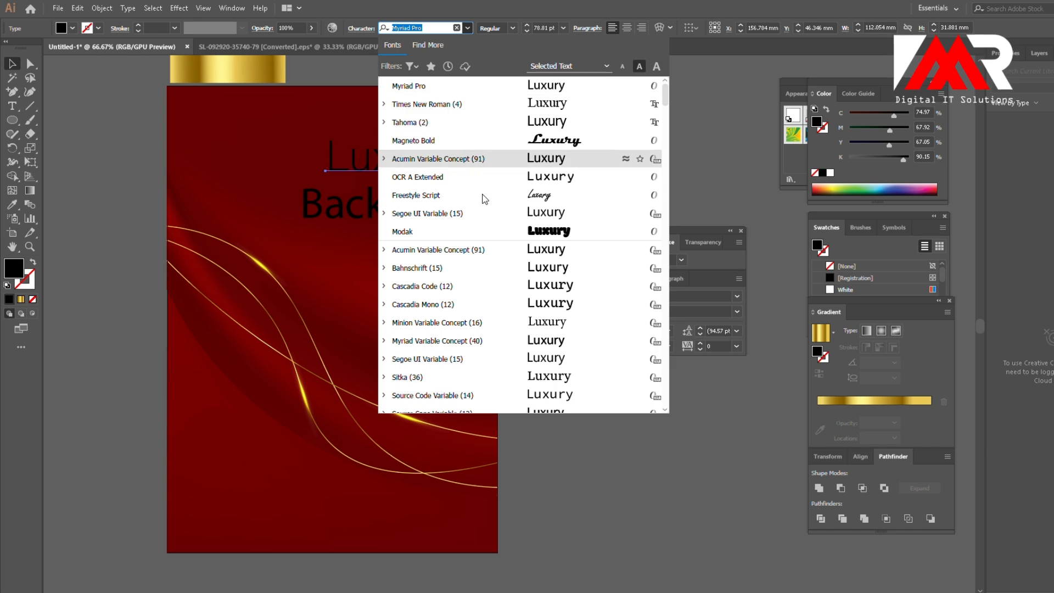
{"action": "left_click", "coordinate": [402, 231]}
{"action": "left_click", "coordinate": [467, 28]}
{"action": "scroll", "coordinate": [466, 342], "scroll_direction": "down", "scroll_amount": 6}
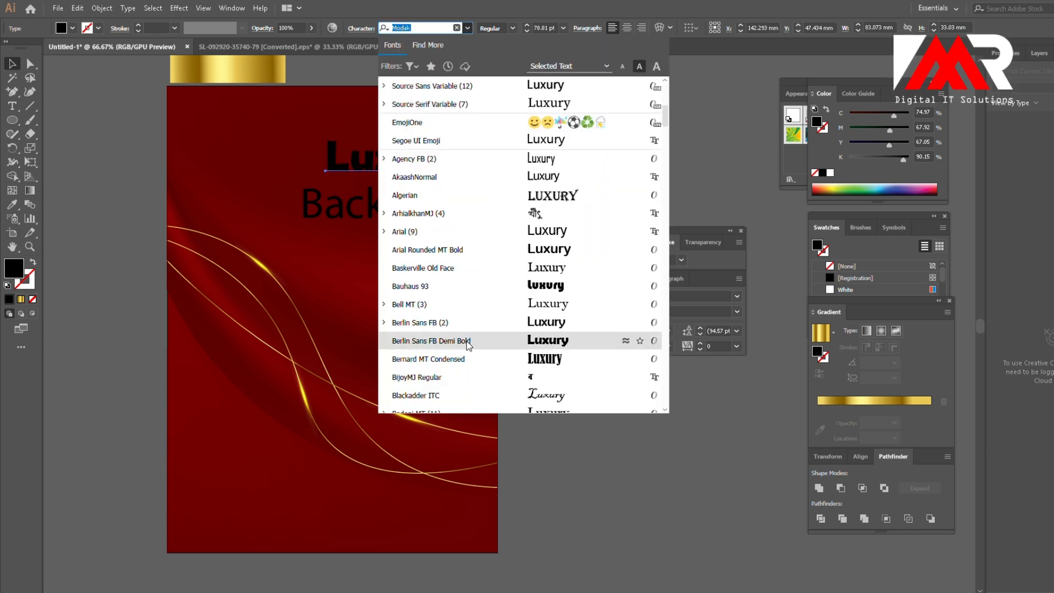
{"action": "left_click", "coordinate": [505, 340]}
- Set the "Background" text's tracking to 400 and shrink it to about 27 pt, fitting it directly beneath "Luxury" at the same width
{"action": "left_click", "coordinate": [418, 205]}
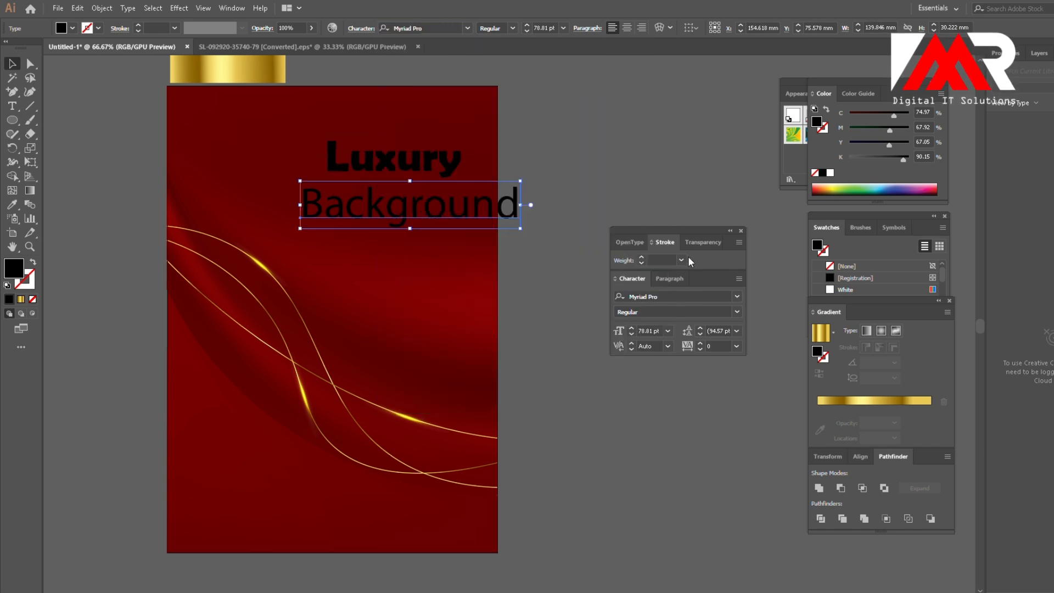
{"action": "left_click", "coordinate": [466, 29]}
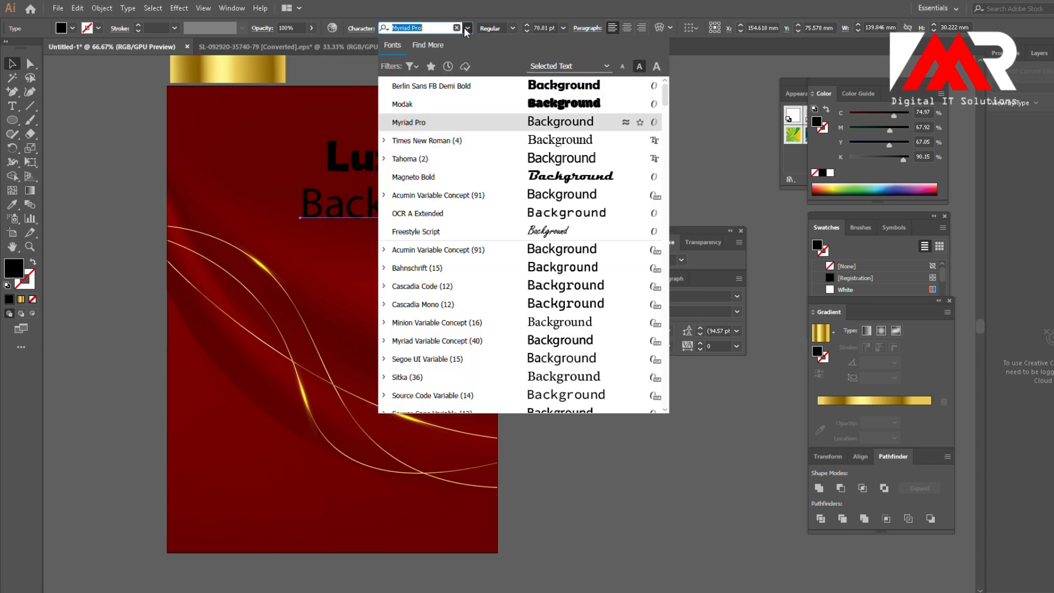
{"action": "left_click", "coordinate": [360, 28]}
{"action": "left_click", "coordinate": [365, 83]}
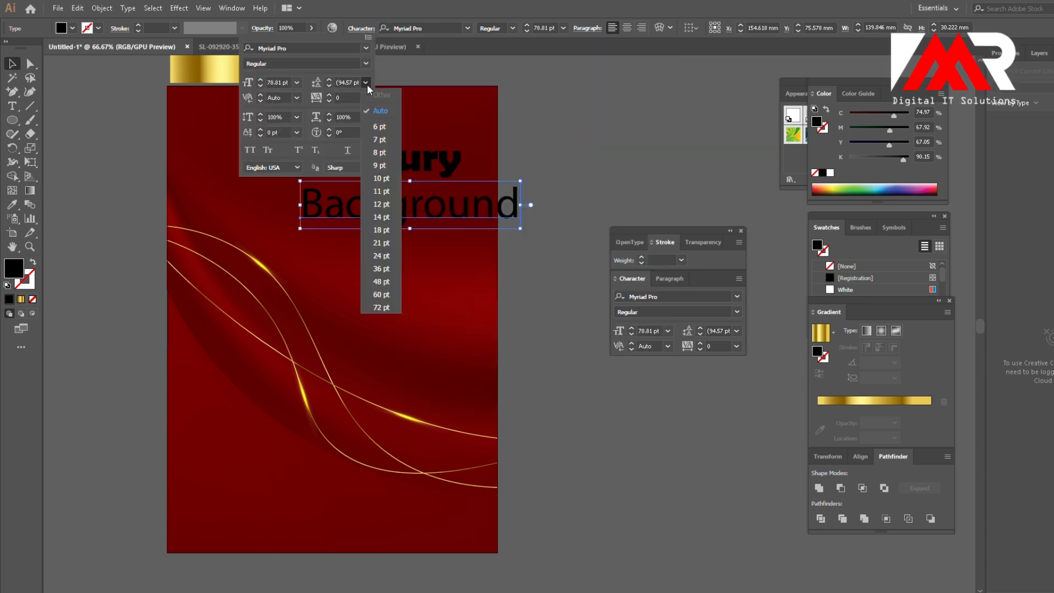
{"action": "left_click", "coordinate": [368, 98]}
{"action": "left_click", "coordinate": [367, 97]}
{"action": "left_click", "coordinate": [382, 282]}
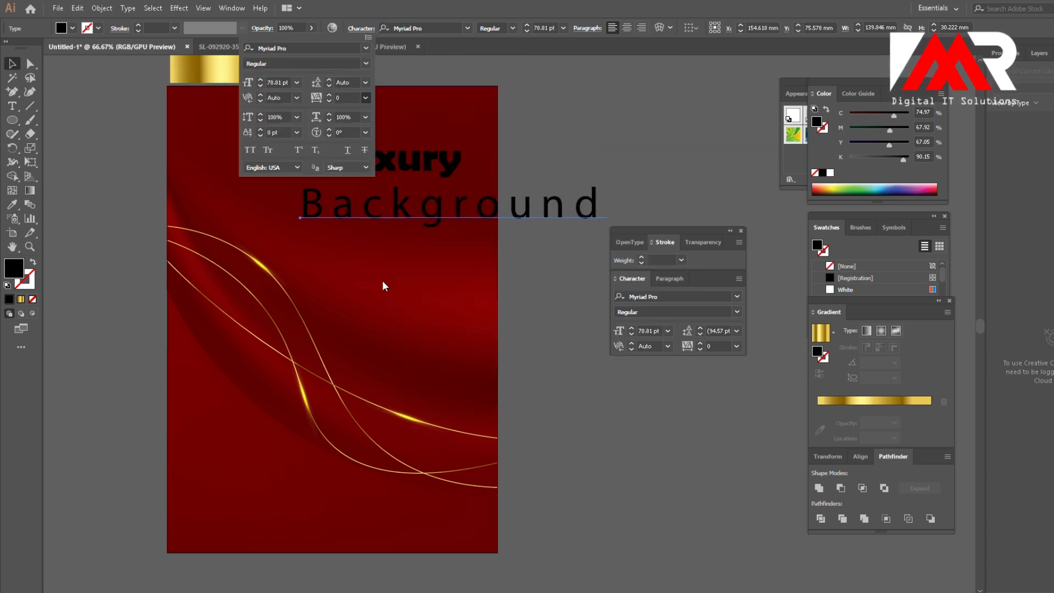
{"action": "double_click", "coordinate": [344, 97]}
{"action": "type", "text": "400"}
{"action": "key", "text": "Return"}
{"action": "left_click_drag", "start_coordinate": [667, 224], "coordinate": [238, 196]}
{"action": "left_click_drag", "start_coordinate": [435, 196], "coordinate": [462, 194]}
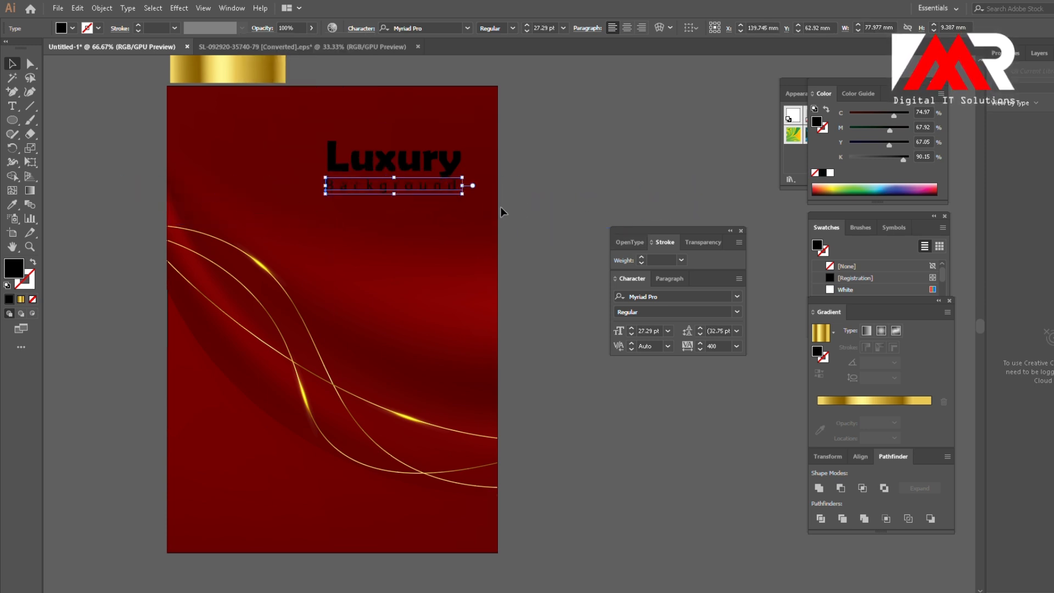
- Add a new fill to the "Background" text's appearance and open the Brights swatch library
{"action": "left_click", "coordinate": [499, 209]}
{"action": "left_click", "coordinate": [445, 191]}
{"action": "left_click", "coordinate": [795, 93]}
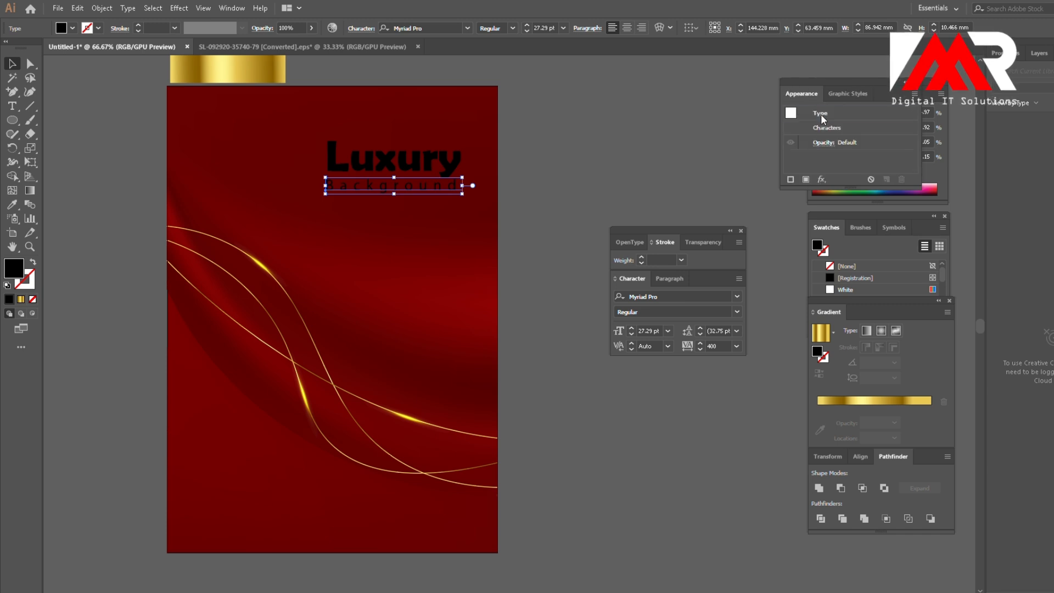
{"action": "left_click", "coordinate": [805, 179]}
{"action": "left_click", "coordinate": [842, 157]}
{"action": "left_click", "coordinate": [731, 230]}
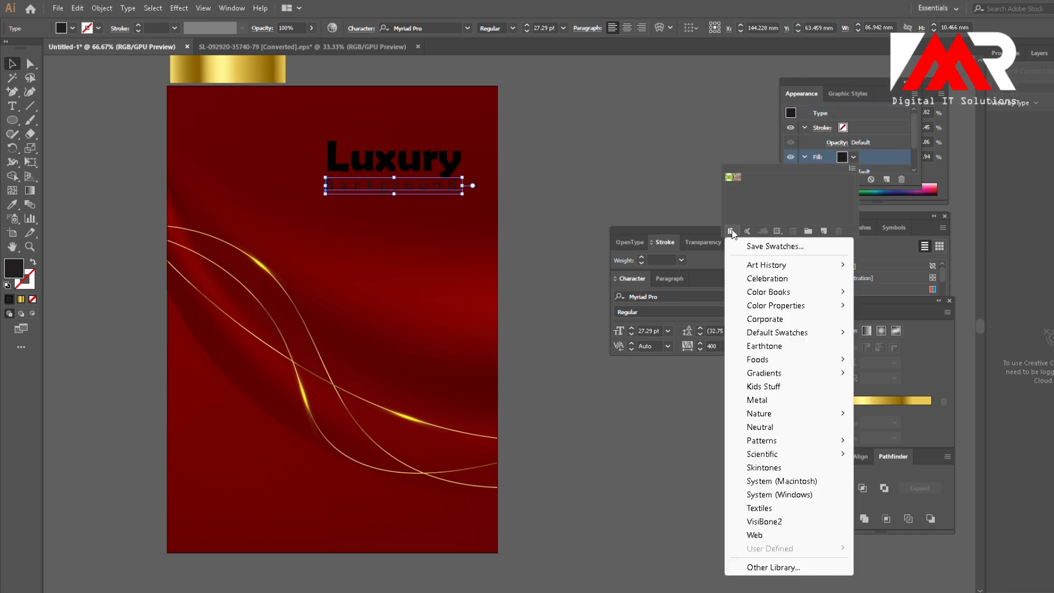
{"action": "mouse_move", "coordinate": [796, 373]}
{"action": "left_click", "coordinate": [884, 103]}
{"action": "scroll", "coordinate": [839, 160], "scroll_direction": "down", "scroll_amount": 2}
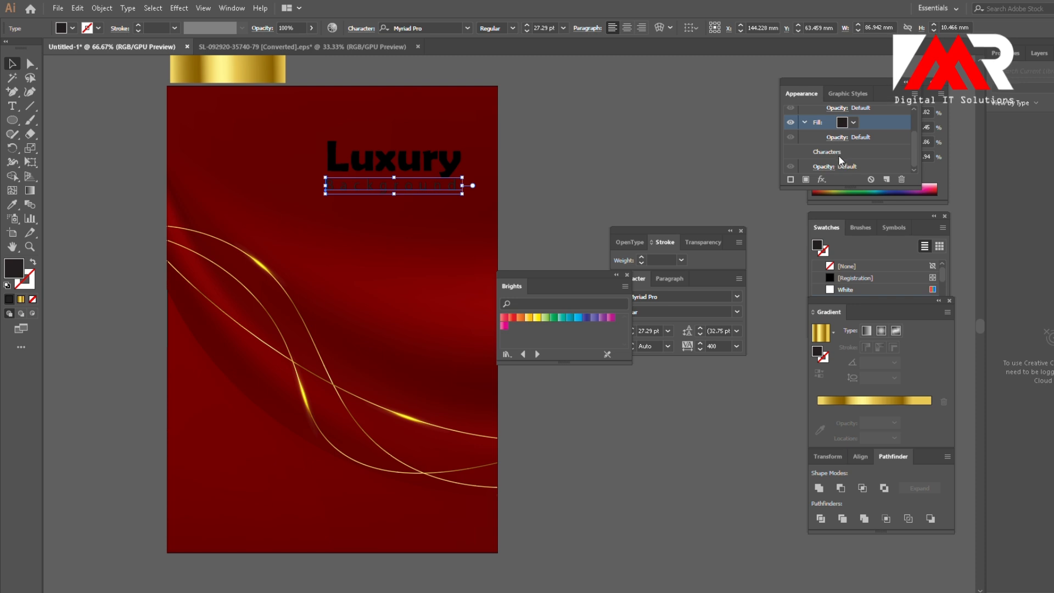
{"action": "left_click", "coordinate": [820, 180]}
- Expand the "Luxury" and "Background" texts together into editable outline shapes
{"action": "left_click", "coordinate": [428, 183]}
{"action": "left_click", "coordinate": [426, 168], "text": "shift"}
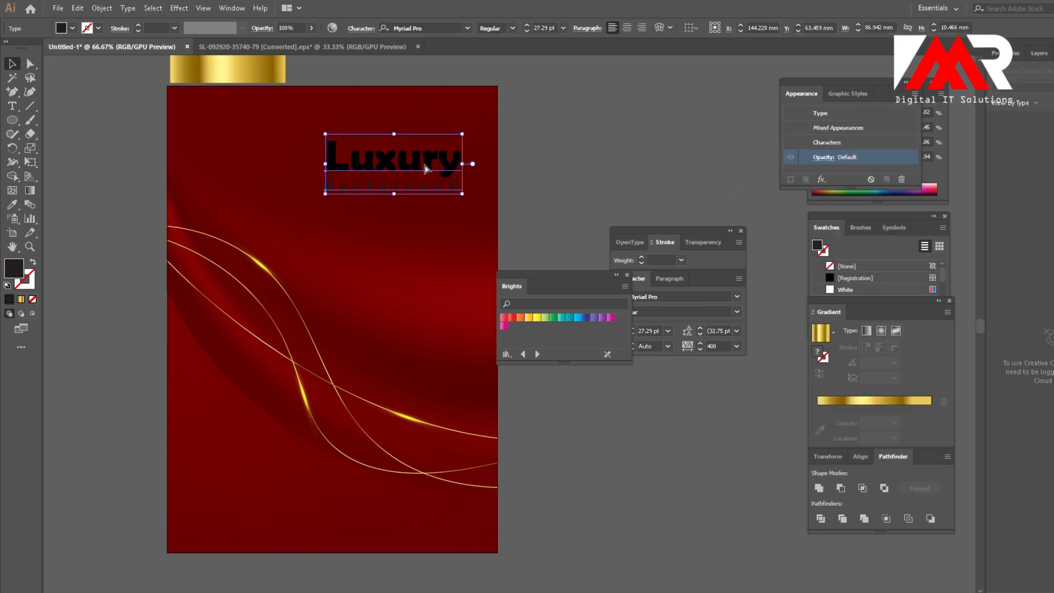
{"action": "left_click", "coordinate": [100, 8]}
{"action": "left_click", "coordinate": [137, 154]}
{"action": "left_click", "coordinate": [100, 8]}
{"action": "left_click", "coordinate": [137, 142]}
{"action": "left_click", "coordinate": [536, 374]}
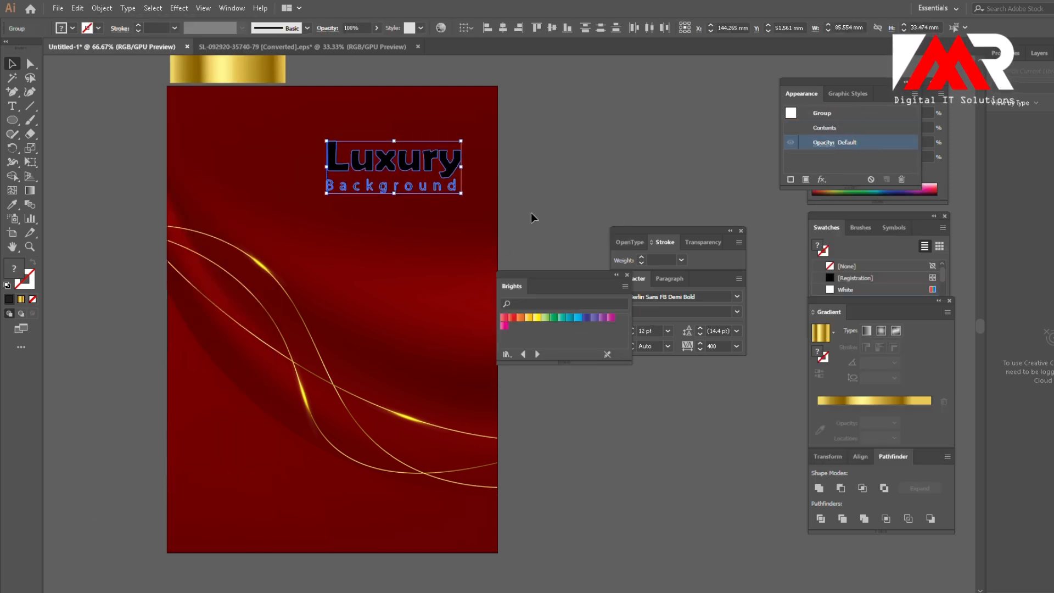
- Ungroup the outlined "Luxury" letters, unite them into a compound shape and expand it
{"action": "left_click", "coordinate": [534, 216]}
{"action": "left_click", "coordinate": [415, 164]}
{"action": "right_click", "coordinate": [439, 167]}
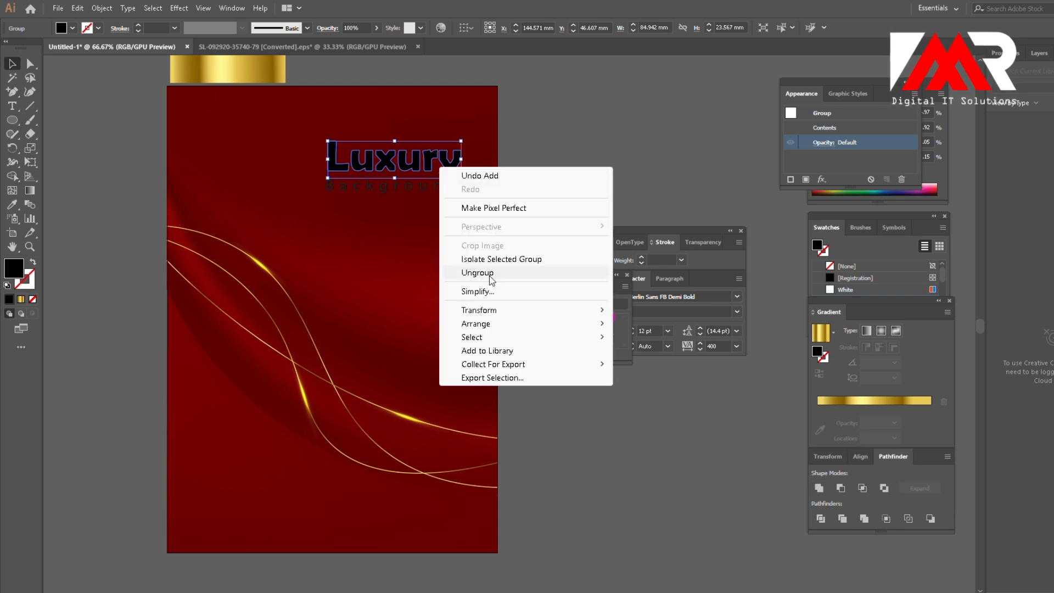
{"action": "left_click", "coordinate": [489, 273]}
{"action": "left_click", "coordinate": [818, 487], "text": "alt"}
{"action": "left_click", "coordinate": [915, 489]}
- Ungroup the outlined "Background" letters, unite them into a compound shape and expand it
{"action": "right_click", "coordinate": [418, 188]}
{"action": "left_click", "coordinate": [469, 296]}
{"action": "left_click", "coordinate": [818, 488], "text": "alt"}
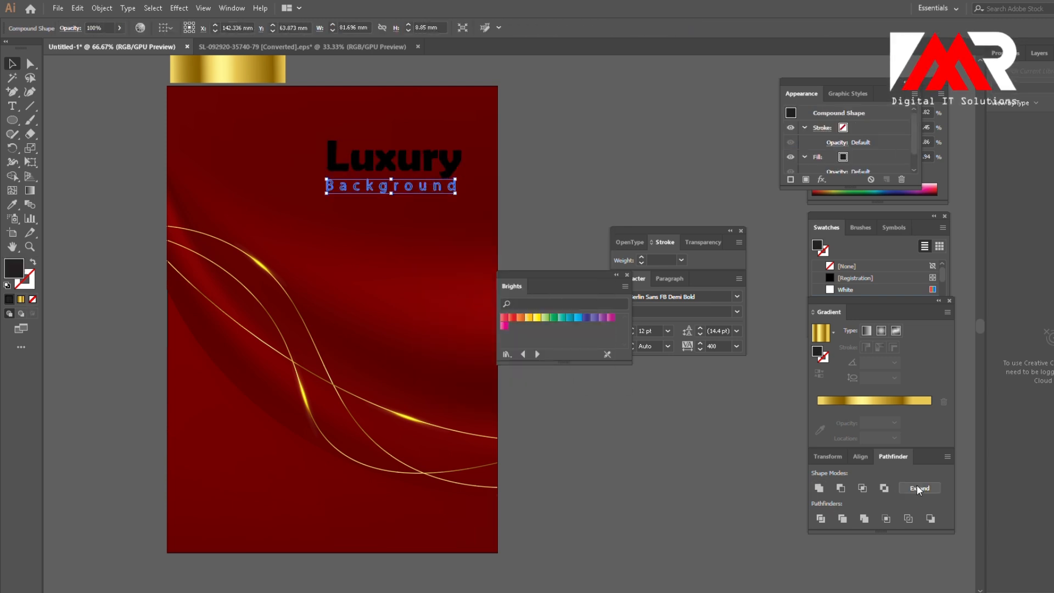
{"action": "left_click", "coordinate": [917, 488]}
- Fill both title words with the gold gradient sampled from the gold bar above the page
{"action": "left_click", "coordinate": [549, 233]}
{"action": "left_click", "coordinate": [451, 166]}
{"action": "left_click", "coordinate": [405, 188], "text": "shift"}
{"action": "key", "text": "i"}
{"action": "left_click", "coordinate": [228, 69]}
{"action": "left_click", "coordinate": [12, 64]}
{"action": "left_click", "coordinate": [415, 213]}
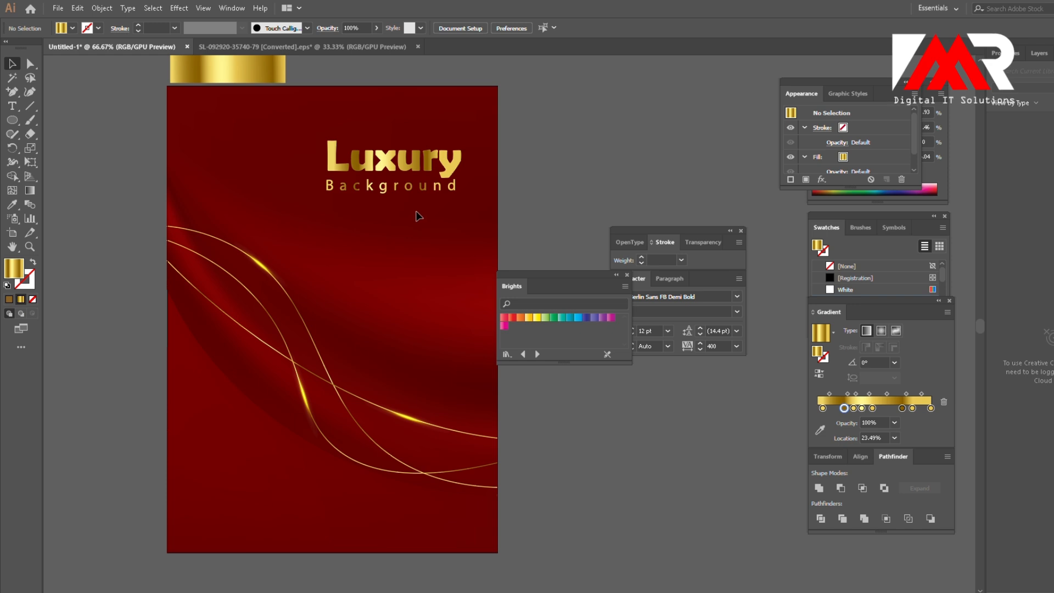
- Reposition the gold title slightly lower in the upper-right area of the page
{"action": "scroll", "coordinate": [411, 163], "scroll_direction": "up", "scroll_amount": 1}
{"action": "left_click_drag", "start_coordinate": [406, 217], "coordinate": [407, 218]}
{"action": "scroll", "coordinate": [476, 220], "scroll_direction": "down", "scroll_amount": 3}
{"action": "left_click_drag", "start_coordinate": [491, 191], "coordinate": [463, 187]}
{"action": "left_click", "coordinate": [571, 223]}
{"action": "left_click_drag", "start_coordinate": [571, 222], "coordinate": [480, 186]}
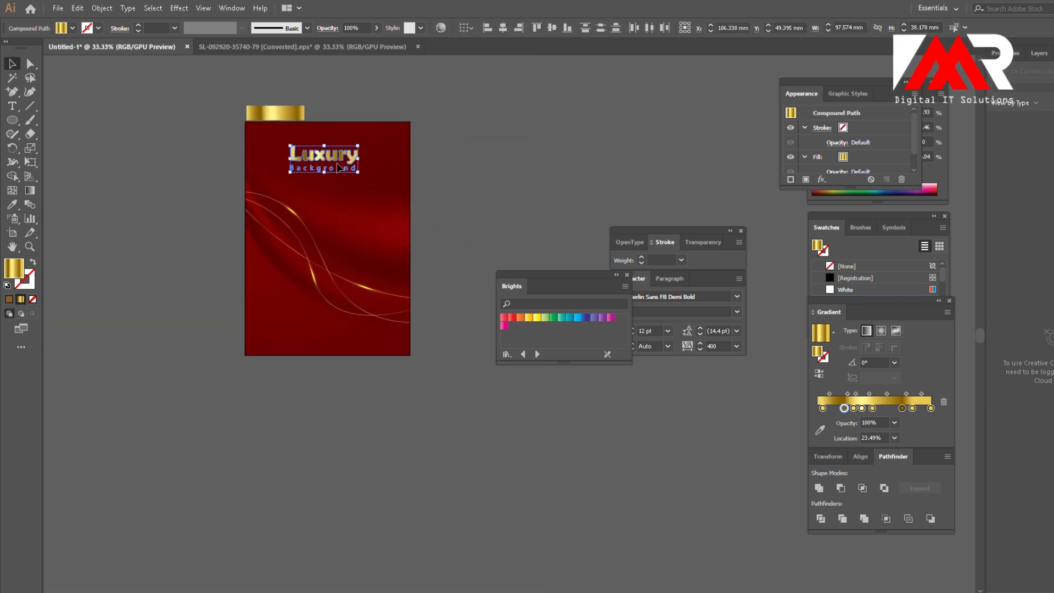
{"action": "left_click", "coordinate": [468, 223]}
{"action": "scroll", "coordinate": [341, 188], "scroll_direction": "up", "scroll_amount": 2}
{"action": "left_click_drag", "start_coordinate": [359, 256], "coordinate": [353, 232]}
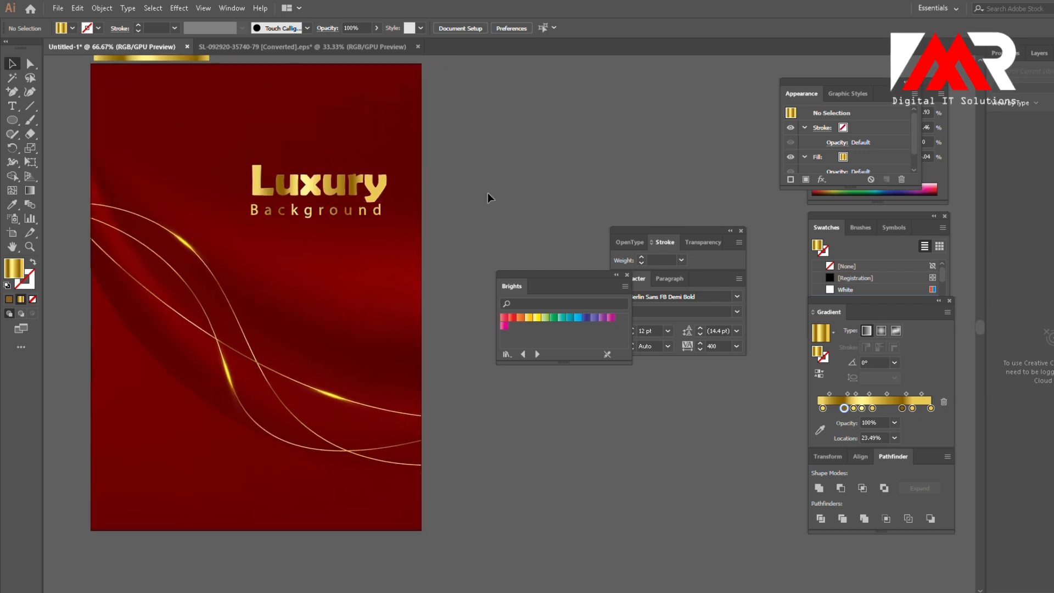